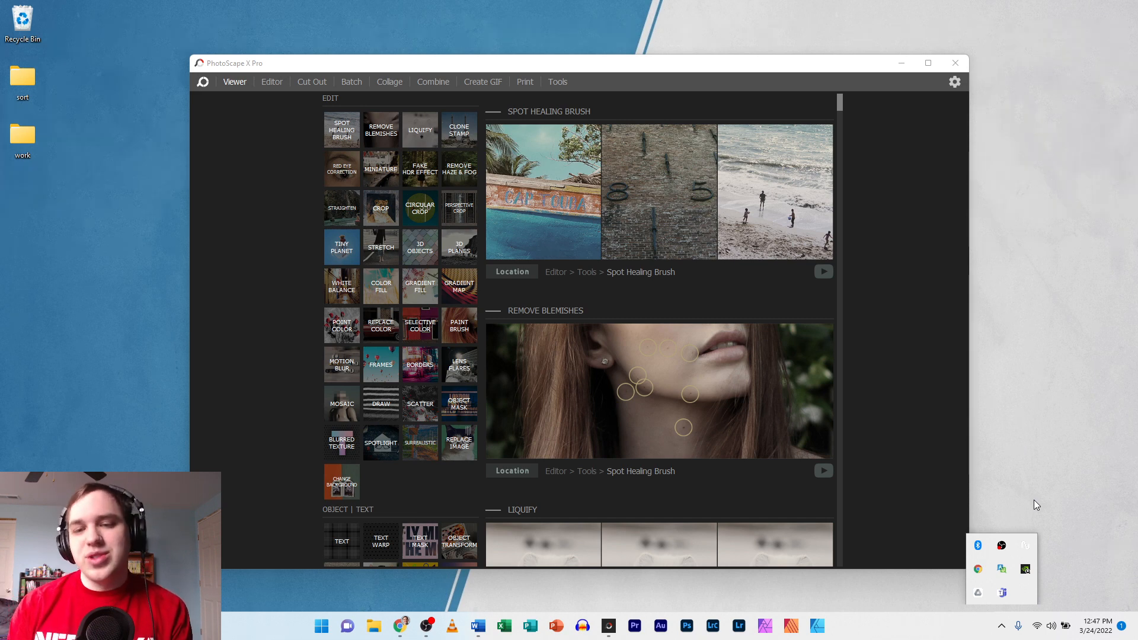
# Open the Viewer in a maximized window and browse the photo thumbnails of the work folder.
pyautogui.click(891, 309)
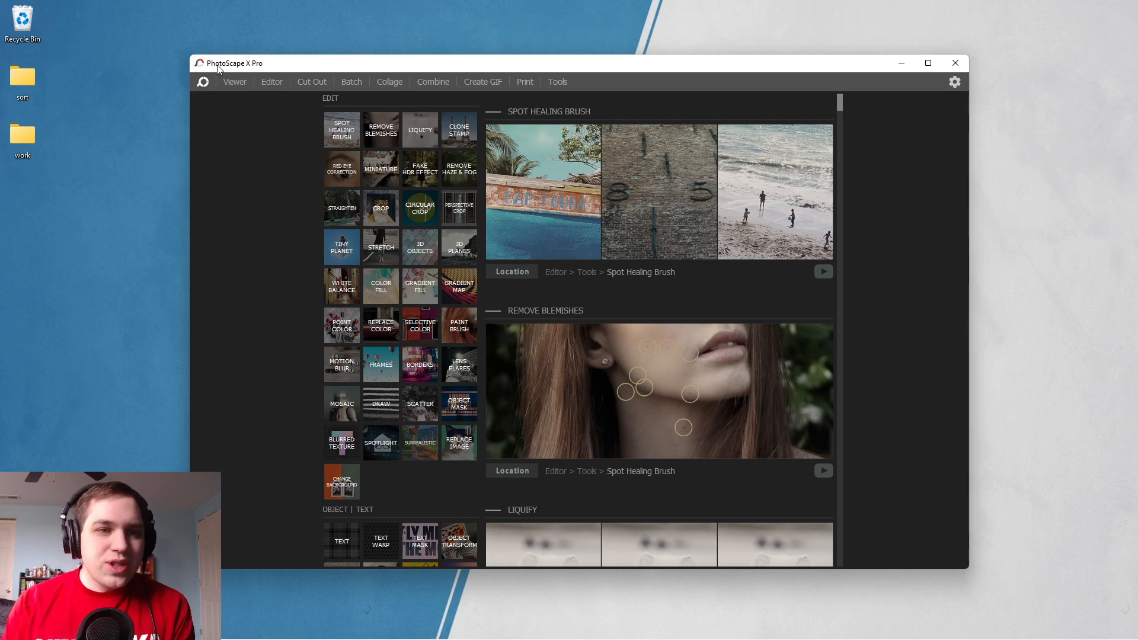
pyautogui.click(236, 83)
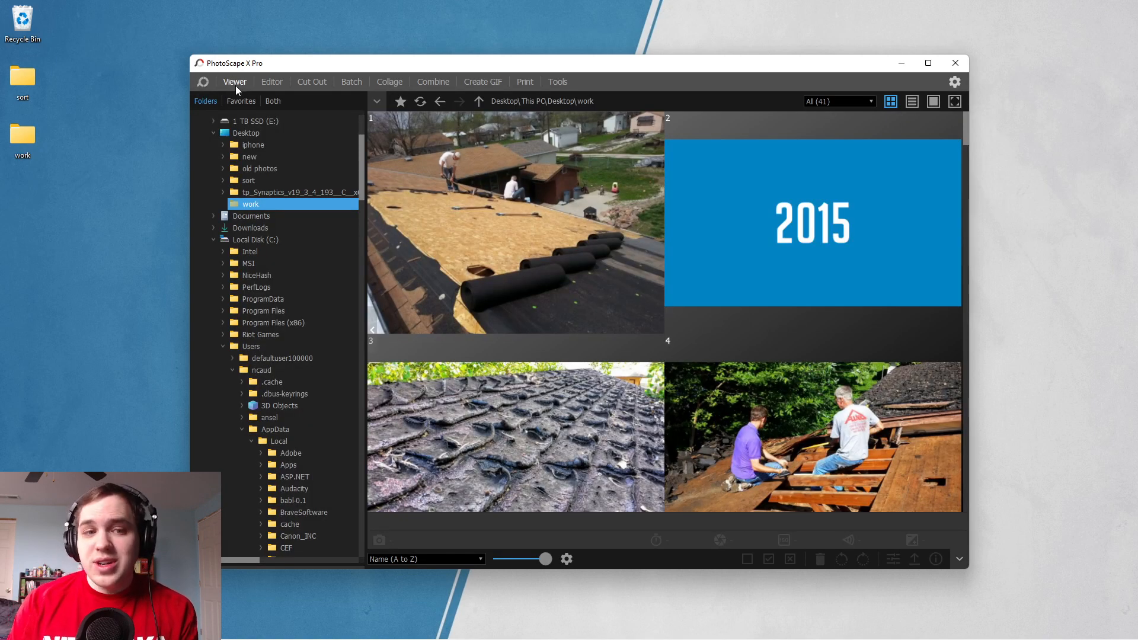
pyautogui.click(929, 63)
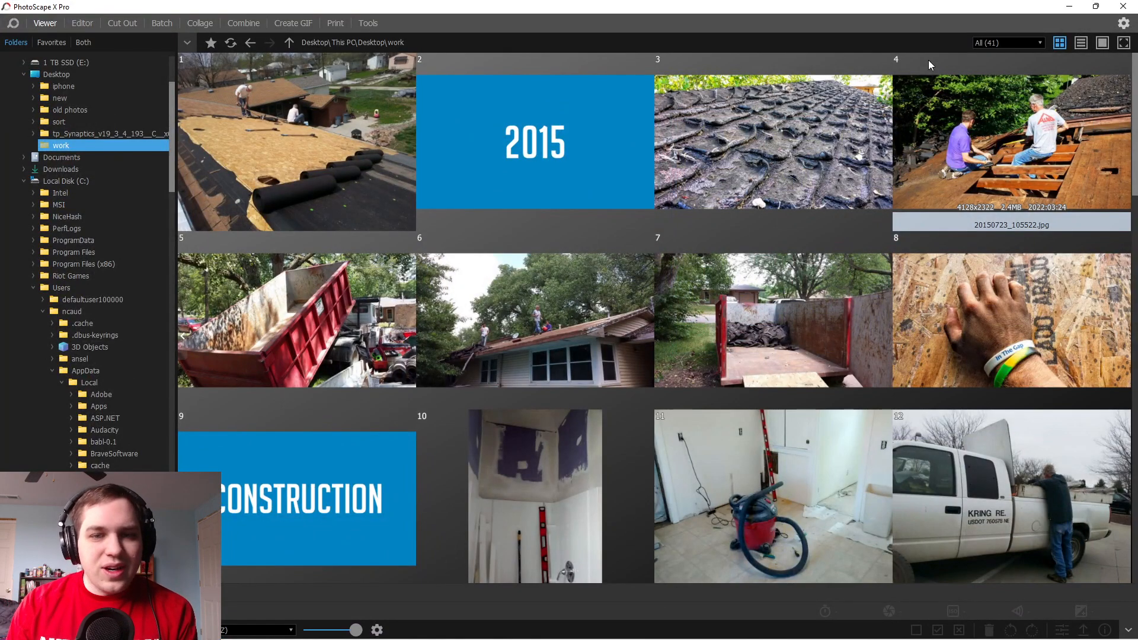
pyautogui.scroll(-10, 817, 260)
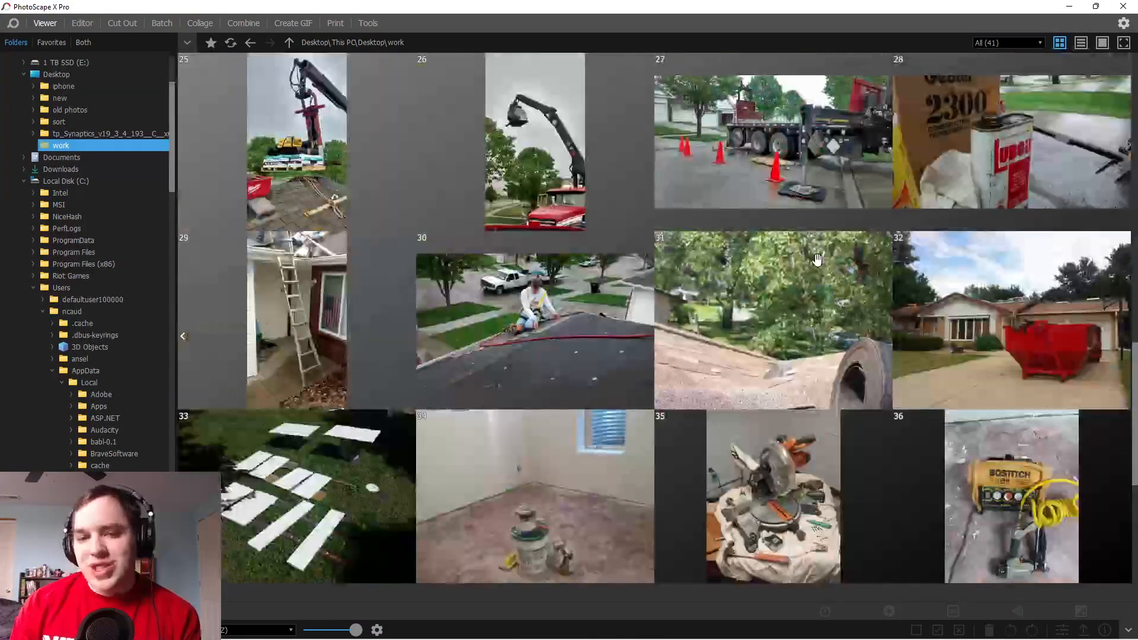
pyautogui.scroll(10, 817, 260)
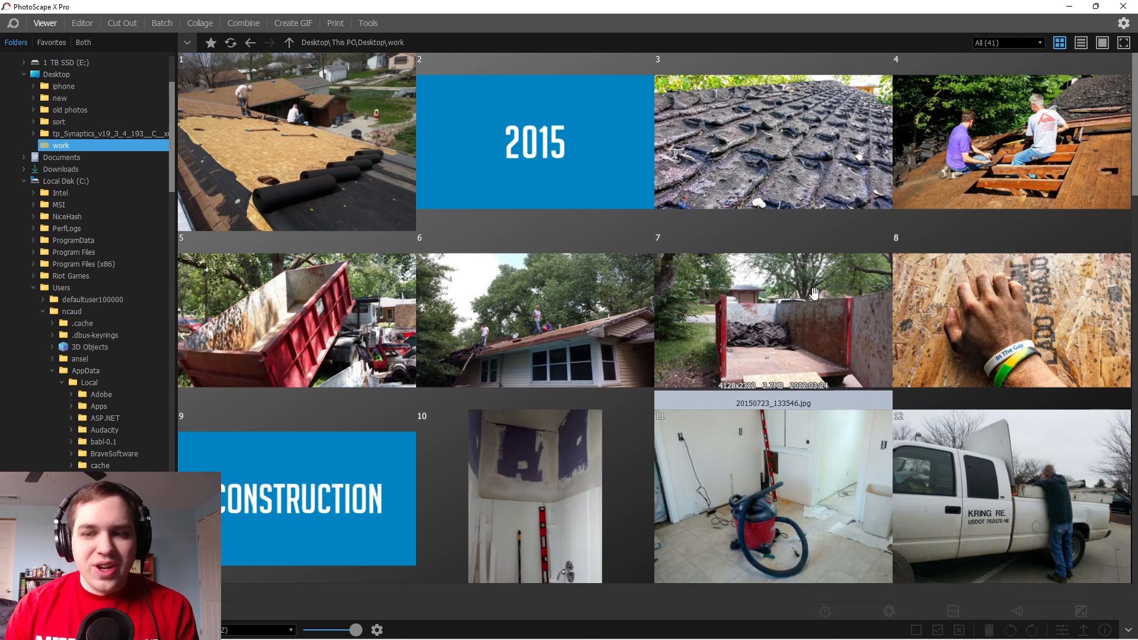
pyautogui.scroll(-3, 815, 299)
pyautogui.scroll(-5, 816, 299)
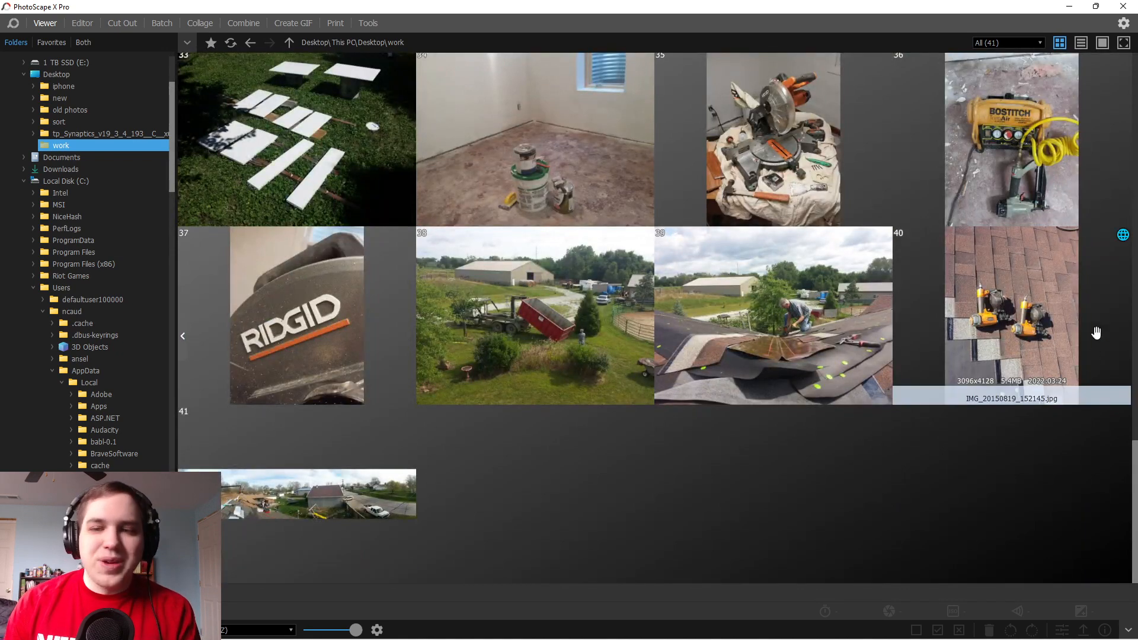
# View IMG_20150819_152145.jpg enlarged, page back through the preceding photos to the hose-fitting close-up, and return to the thumbnails.
pyautogui.doubleClick(998, 310)
pyautogui.press('Left')
pyautogui.press('Left')
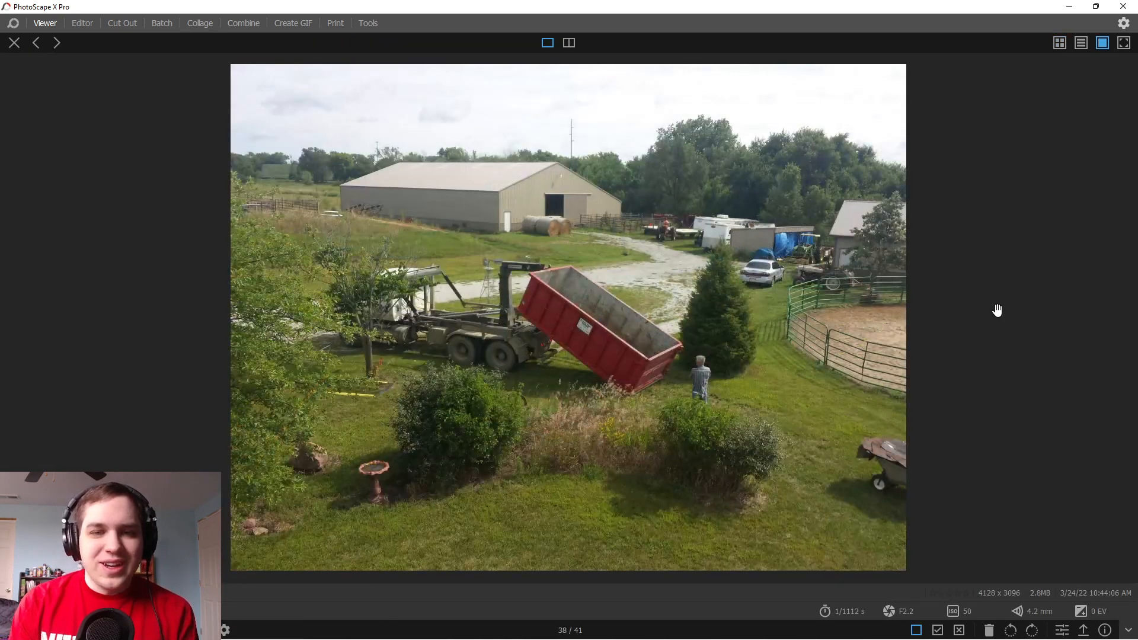
pyautogui.press('Left')
pyautogui.press('Left')
pyautogui.press('Left')
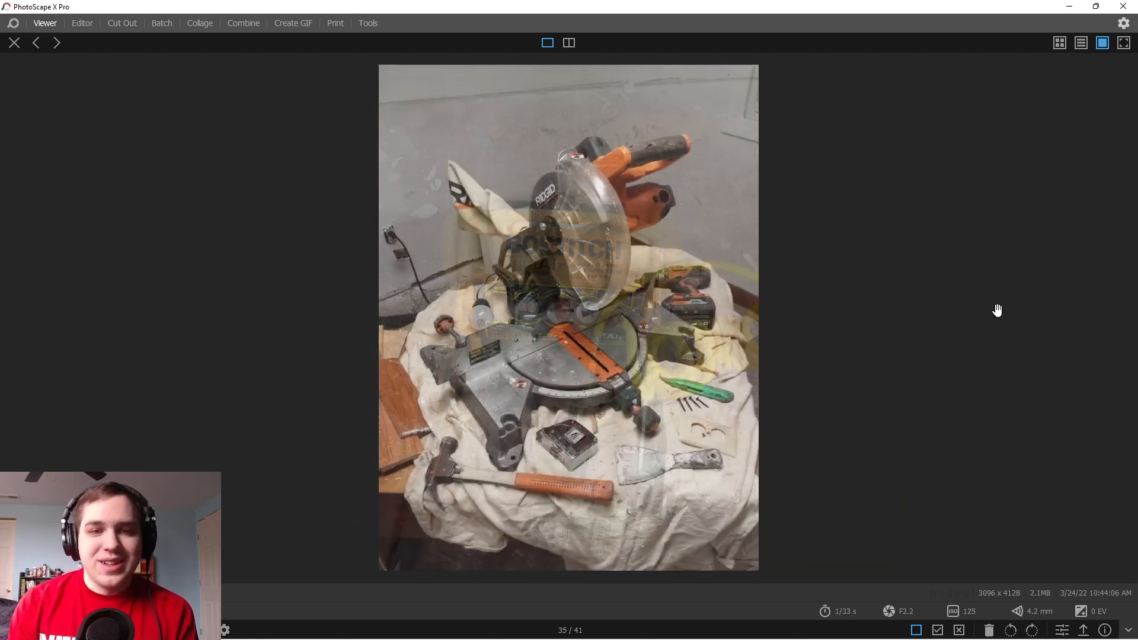
pyautogui.press('Left')
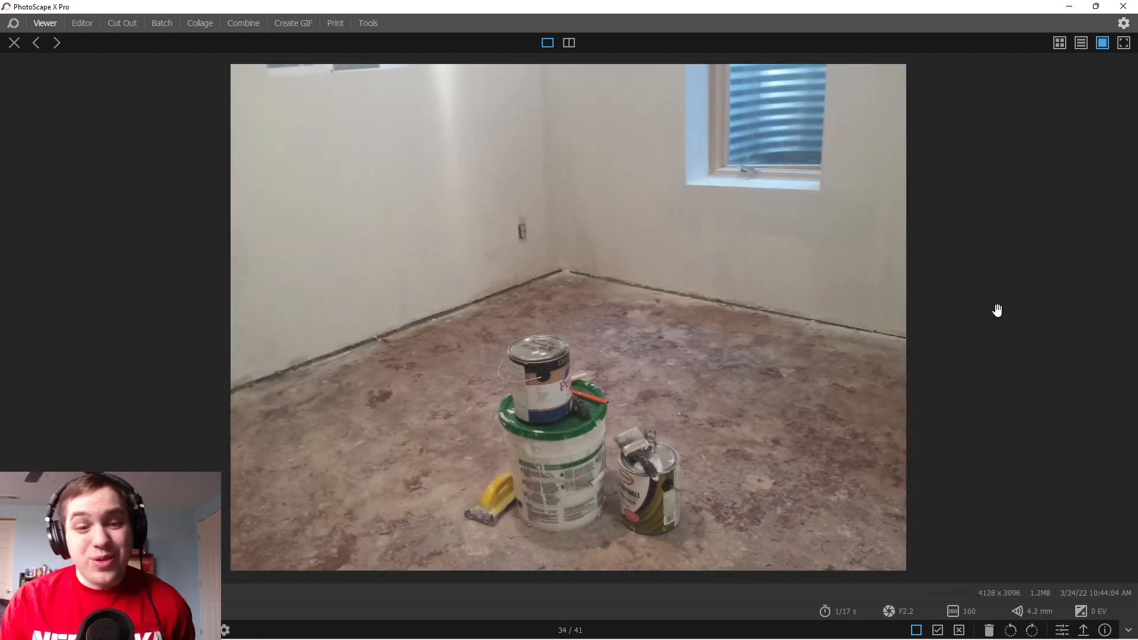
pyautogui.press('Left')
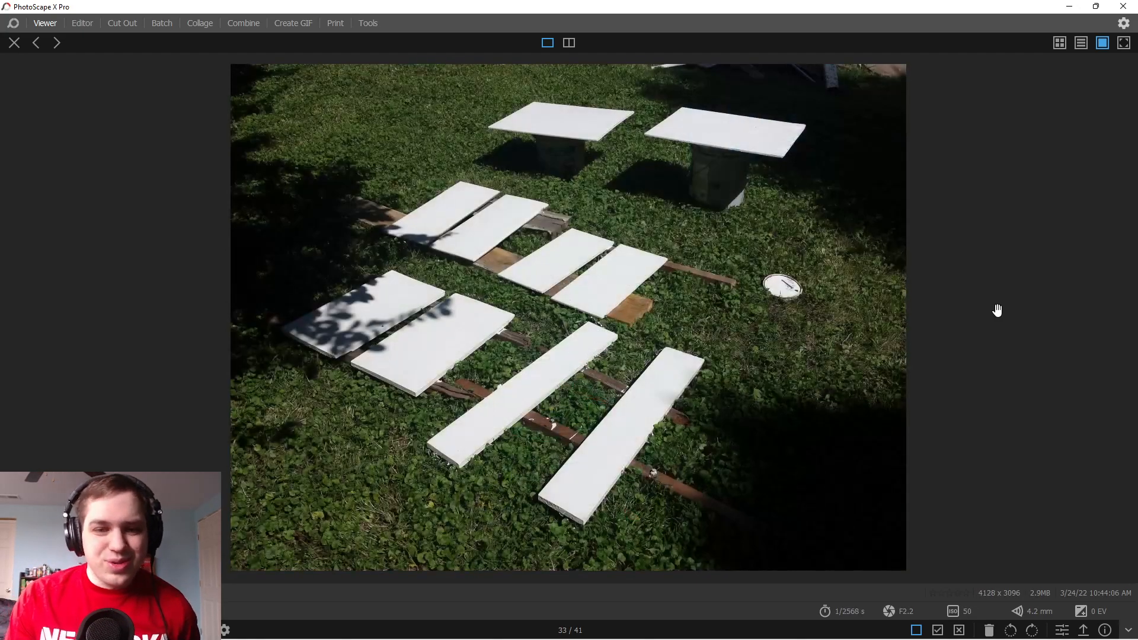
pyautogui.press('Left')
pyautogui.press('Left')
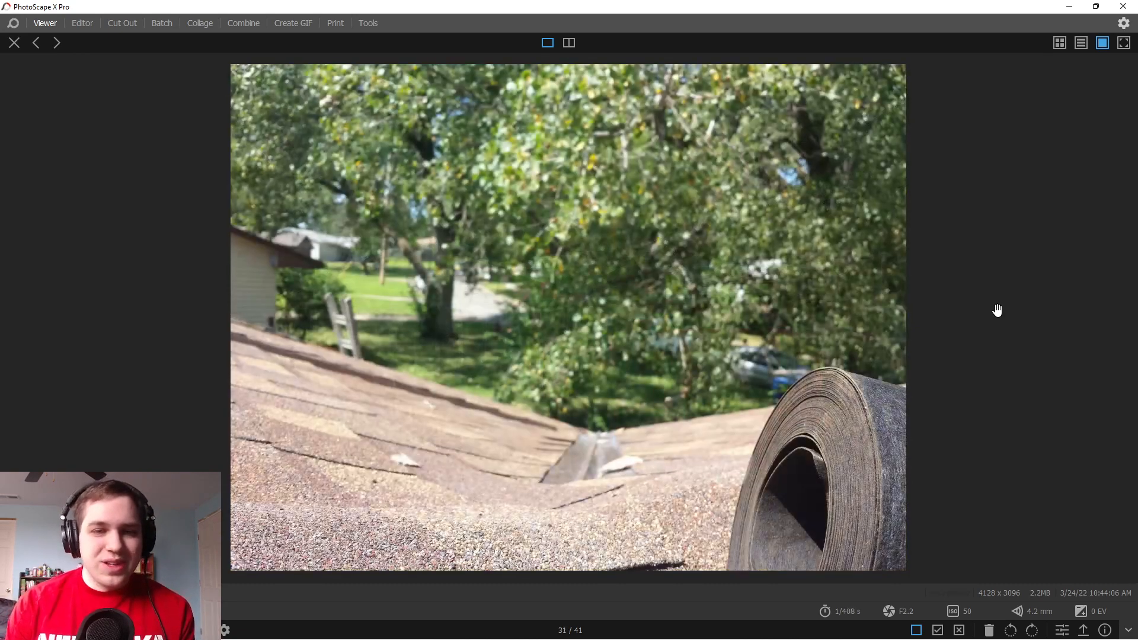
pyautogui.press('Right')
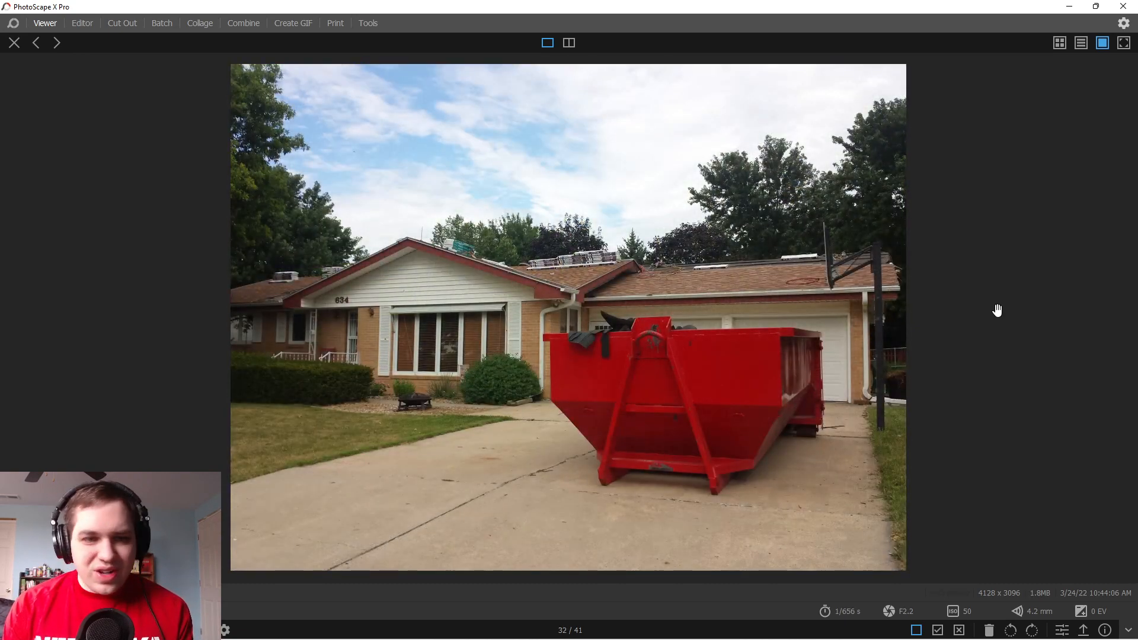
pyautogui.press('Left')
pyautogui.press('Left')
pyautogui.press('Left')
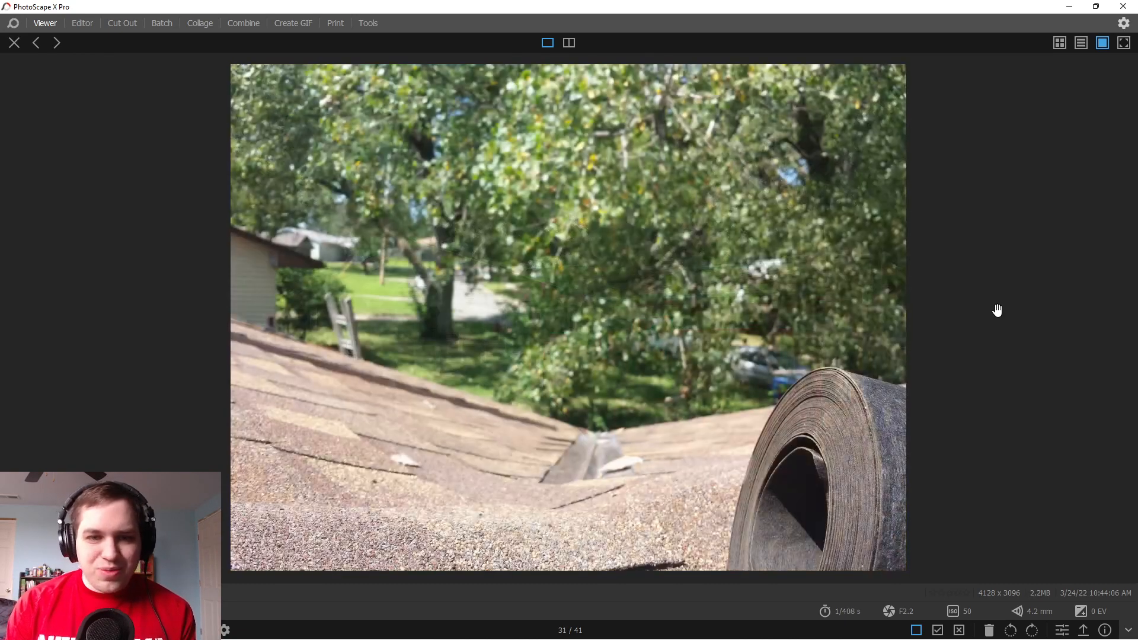
pyautogui.press('Left')
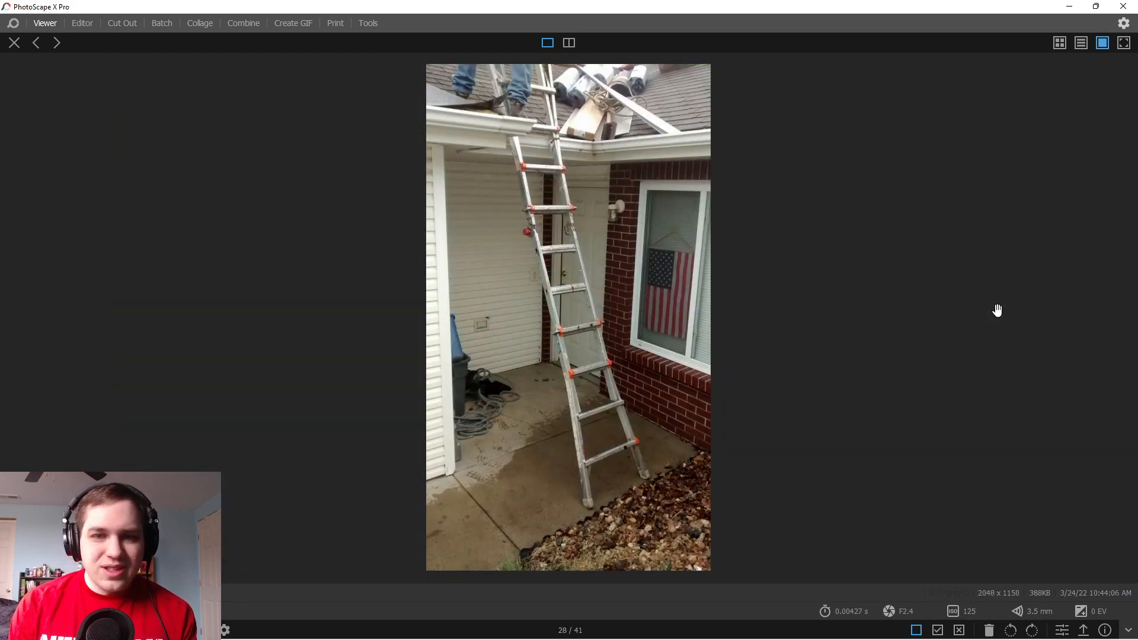
pyautogui.press('Left')
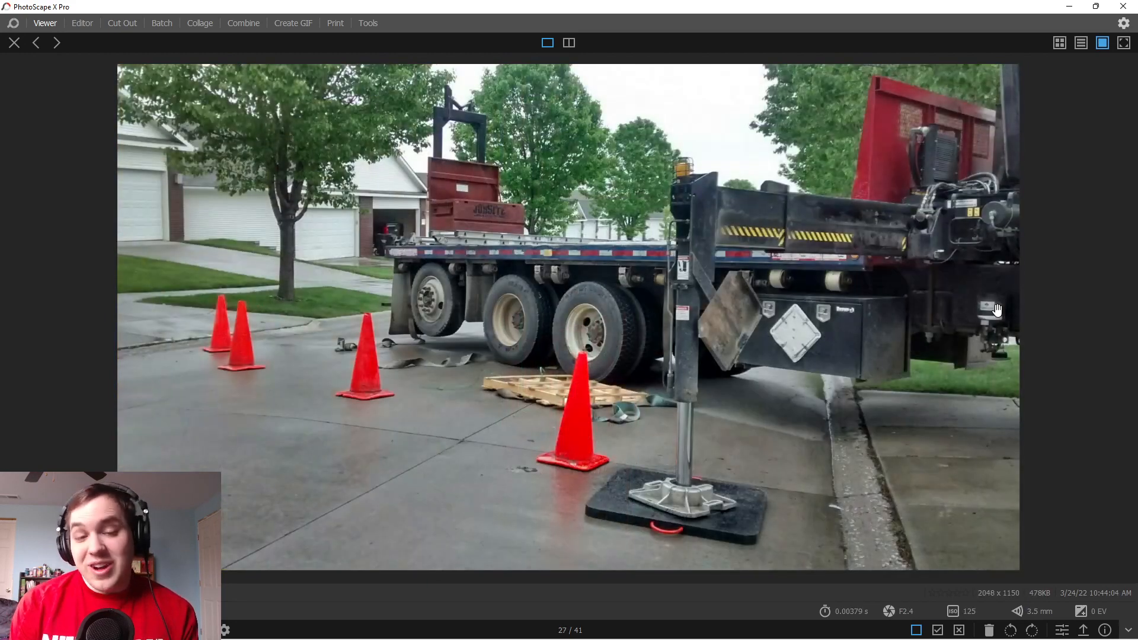
pyautogui.press('Left')
pyautogui.press('Left')
pyautogui.press('Left')
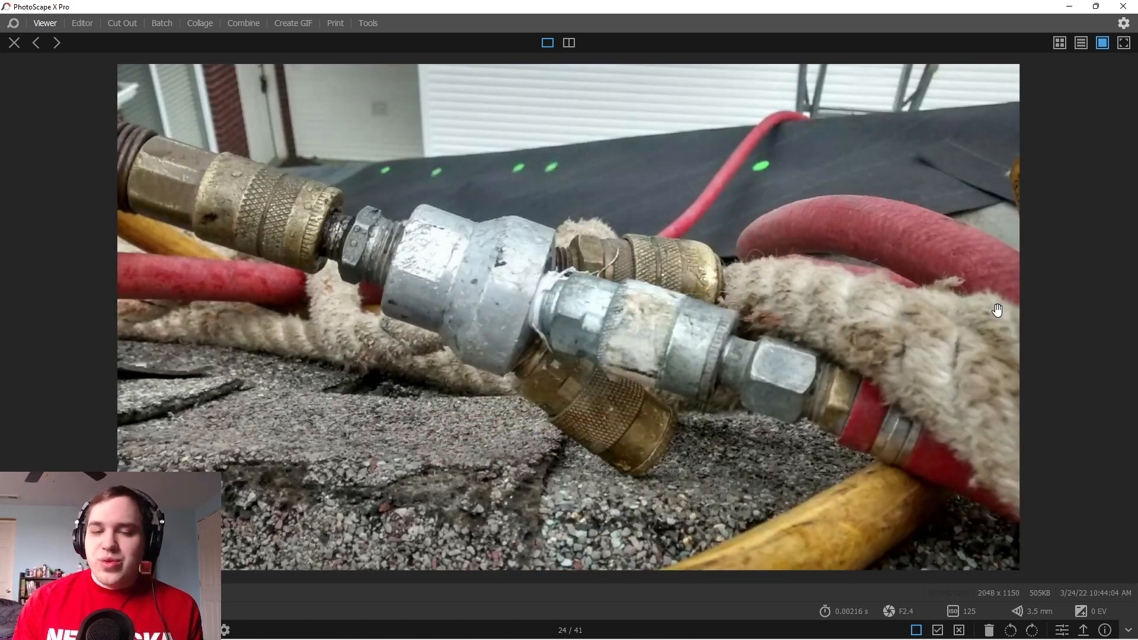
pyautogui.click(13, 43)
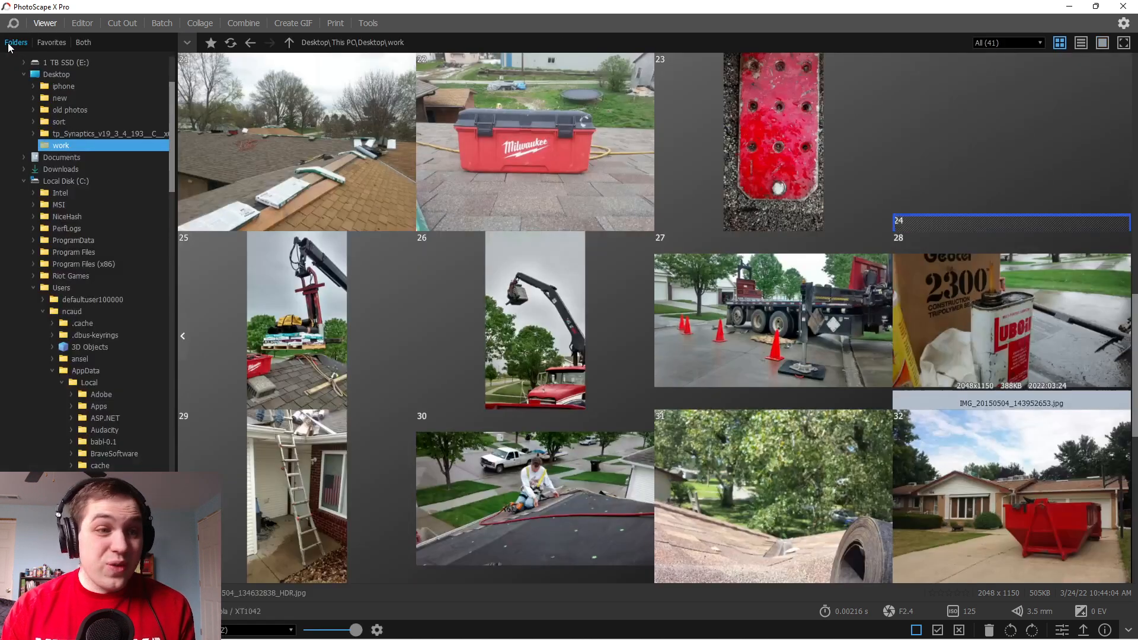
# Open the photo of the roofer kneeling on the roof, IMG_20150504_145944021.jpg, in the Editor.
pyautogui.doubleClick(501, 489)
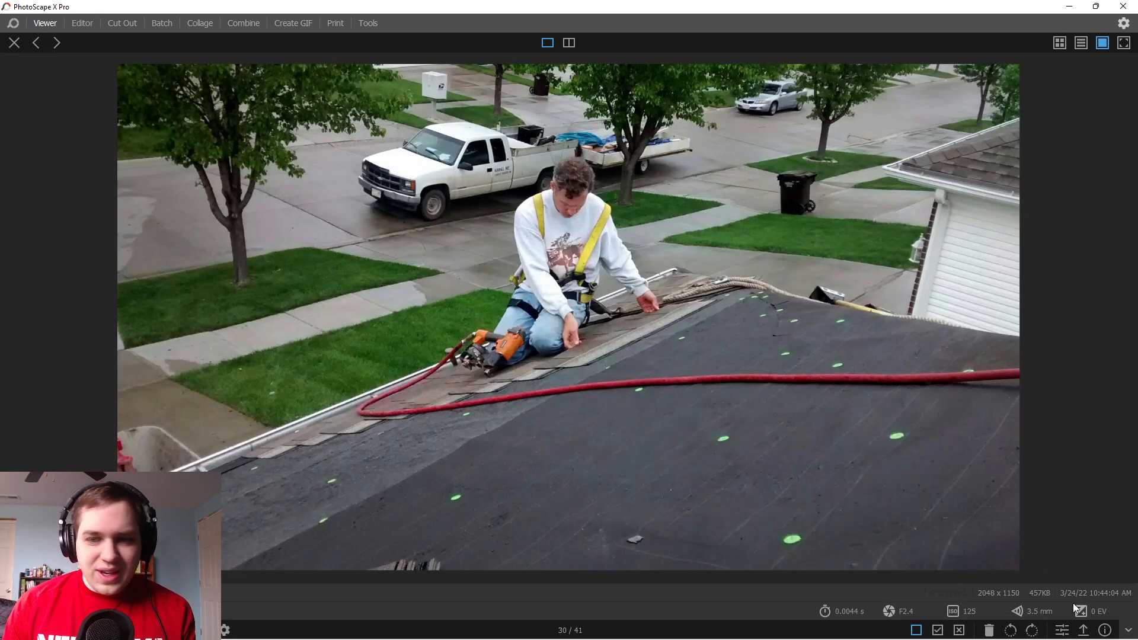
pyautogui.click(1063, 628)
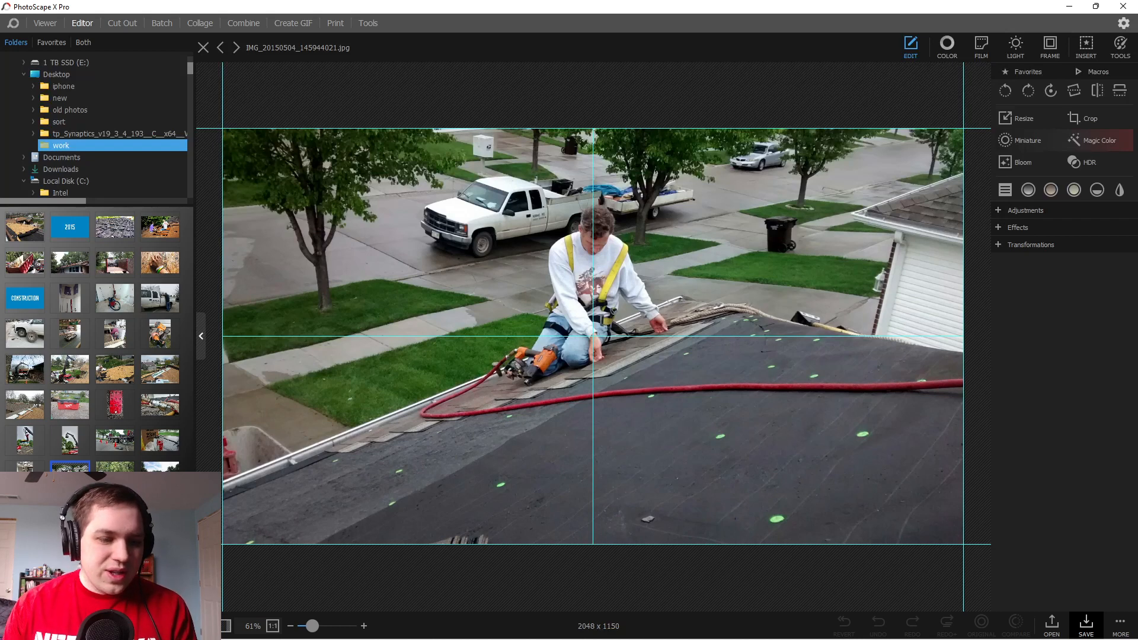
# Turn off the centre guide lines displayed over the roofer photo.
pyautogui.click(226, 626)
pyautogui.click(208, 545)
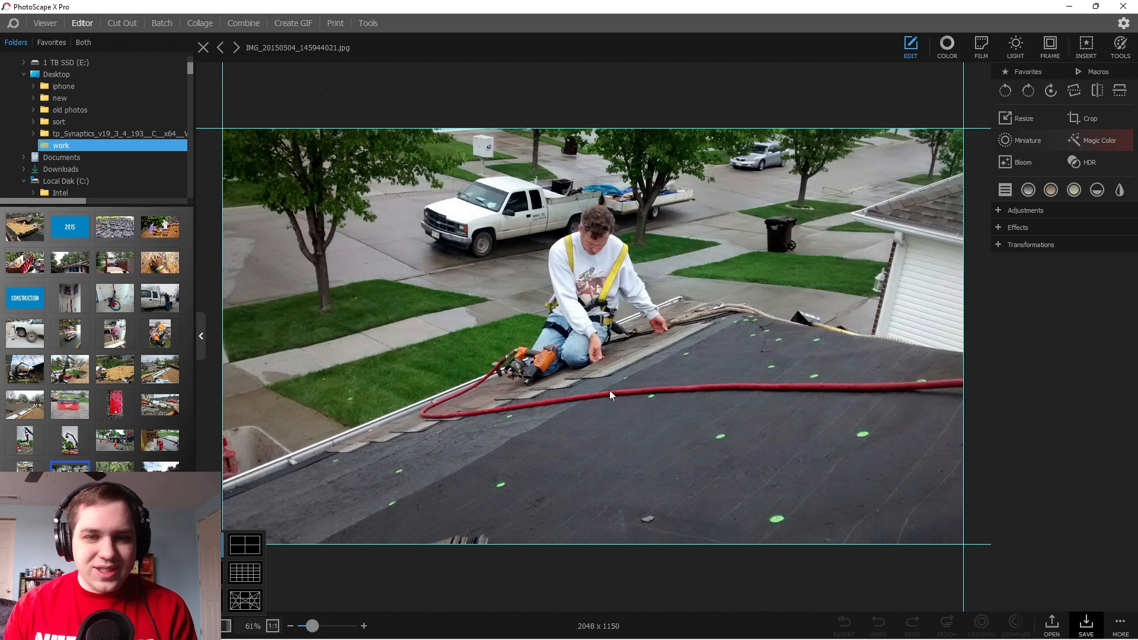
pyautogui.click(537, 583)
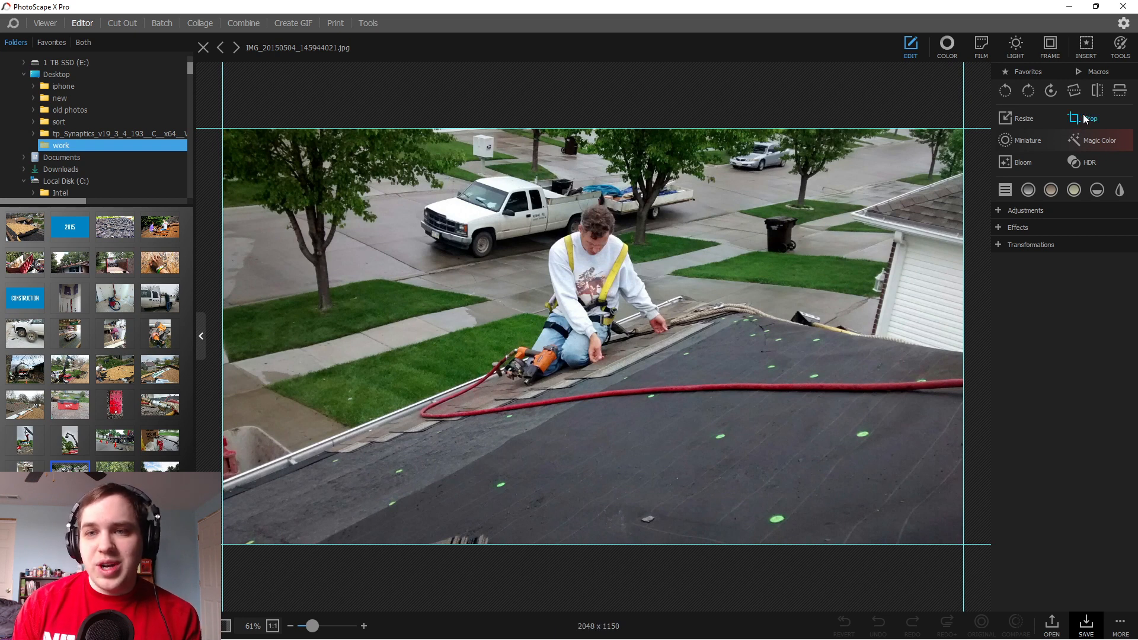
# Go back to the Viewer and reopen the roofer photo in the Editor.
pyautogui.click(45, 23)
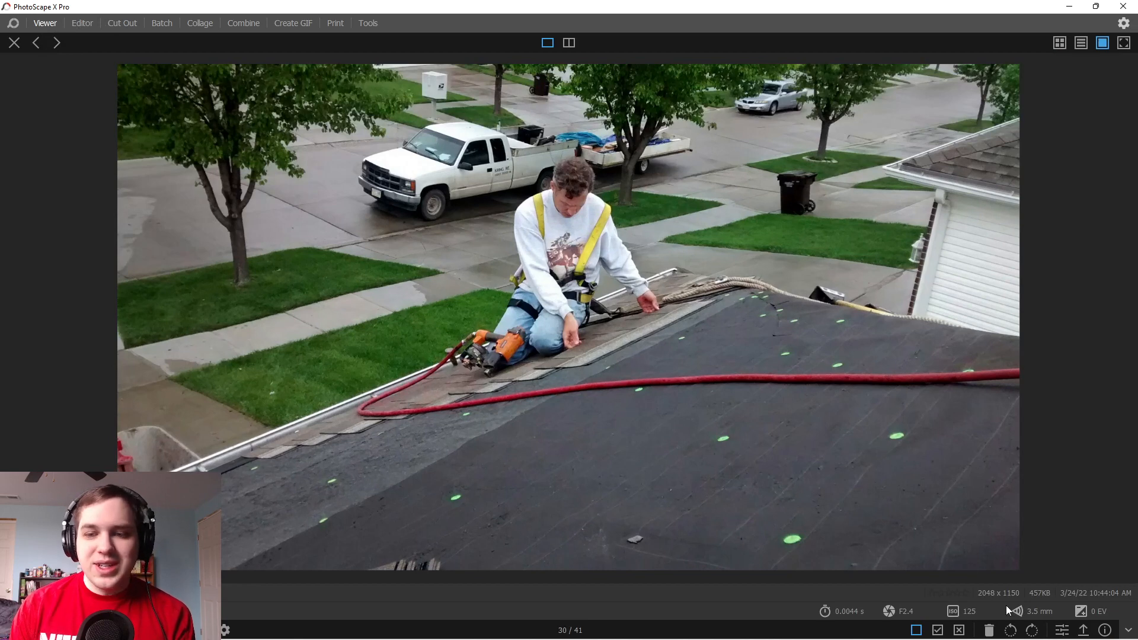
pyautogui.click(1061, 632)
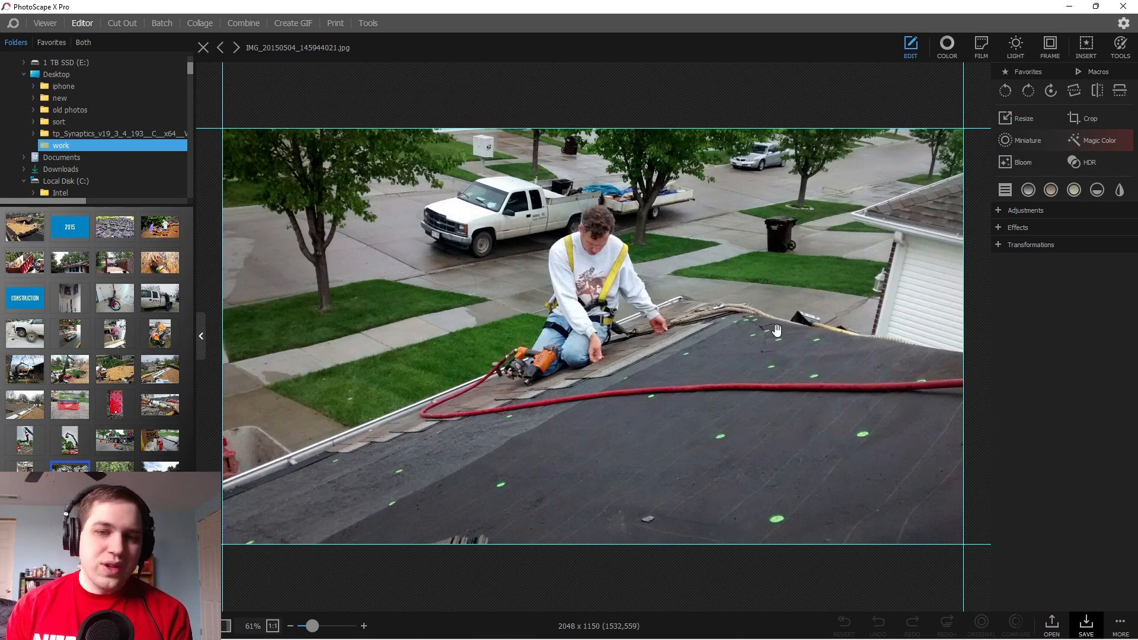
# Start a free crop and frame the roofer and truck with an area of about 1224 x 835 px.
pyautogui.click(1084, 120)
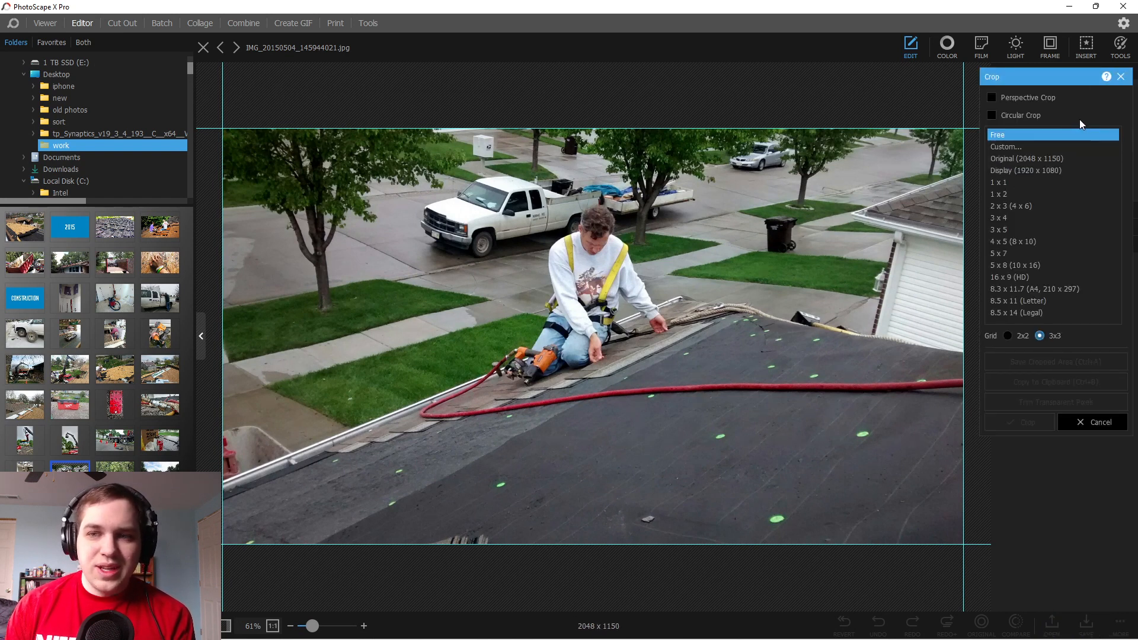
pyautogui.moveTo(329, 148); pyautogui.dragTo(807, 514)
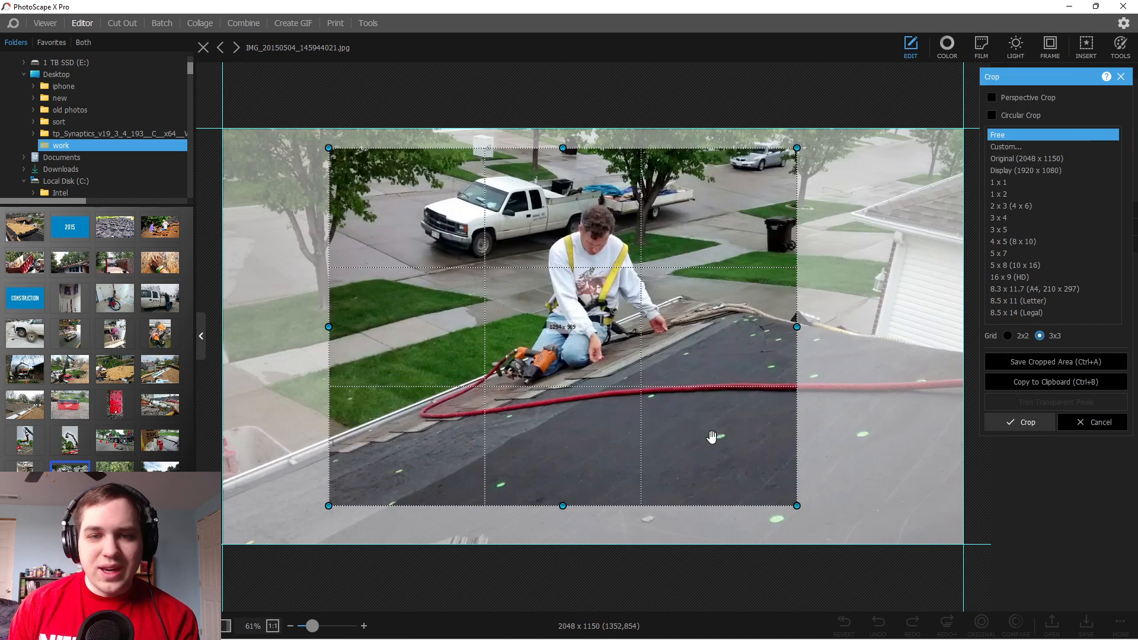
pyautogui.moveTo(712, 437)
pyautogui.mouseDown()
pyautogui.moveTo(750, 428)
pyautogui.moveTo(729, 428)
pyautogui.mouseUp()
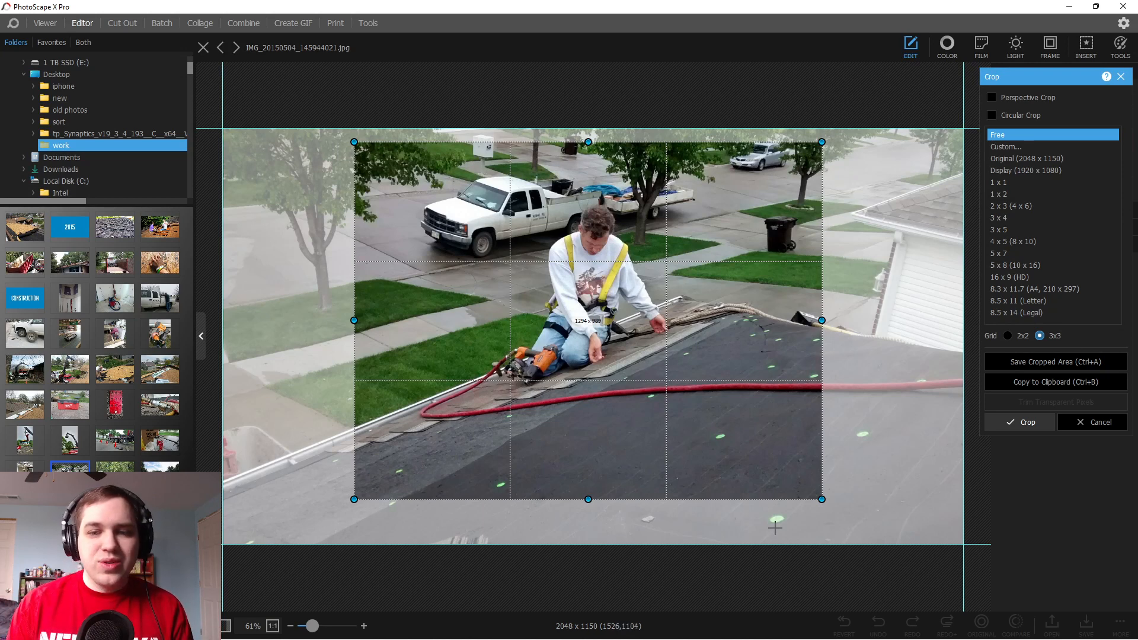
pyautogui.moveTo(821, 500); pyautogui.dragTo(796, 444)
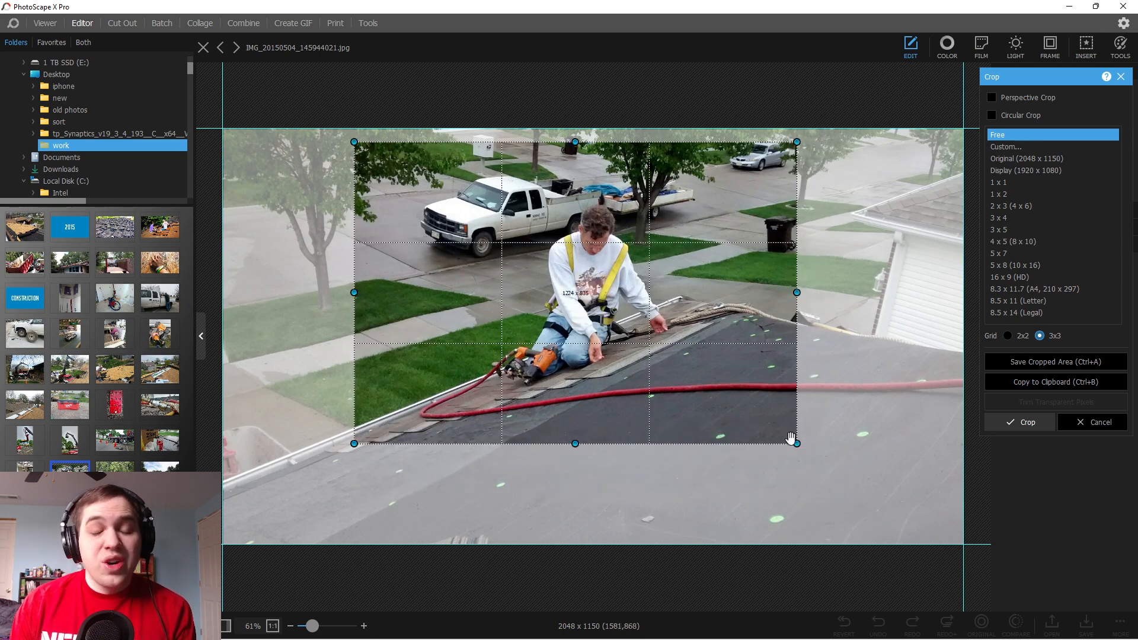
pyautogui.moveTo(741, 389); pyautogui.dragTo(761, 405)
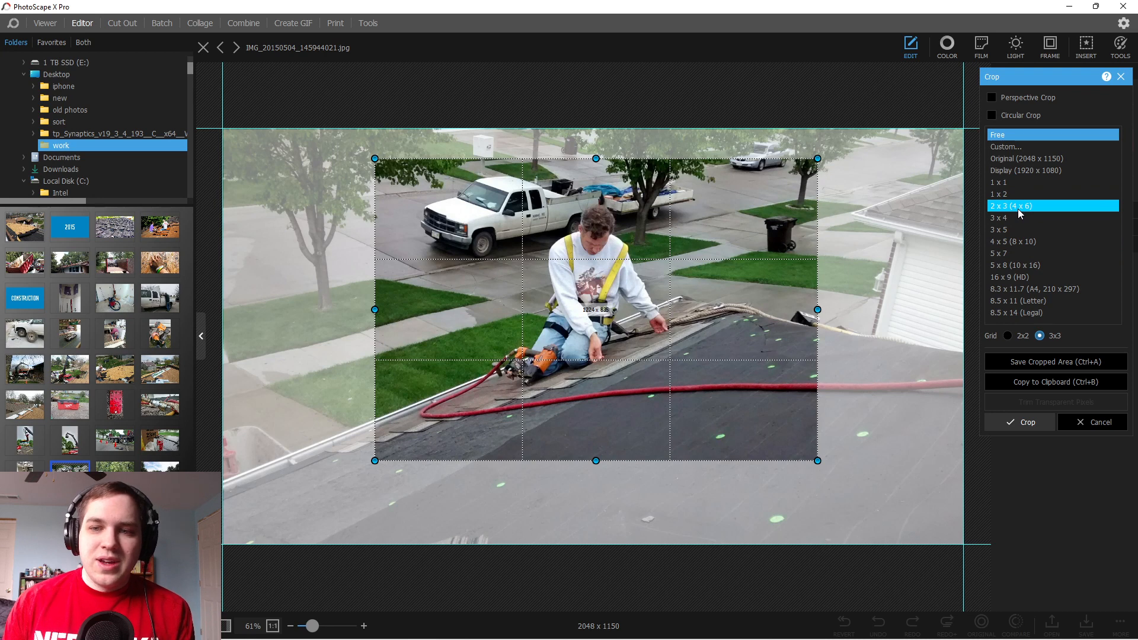
# Set the crop ratio to 16 x 9 (HD) and place an area of about 1766 x 993 px around the roofer.
pyautogui.click(1018, 277)
pyautogui.moveTo(270, 167); pyautogui.dragTo(909, 302)
pyautogui.moveTo(790, 310); pyautogui.dragTo(797, 274)
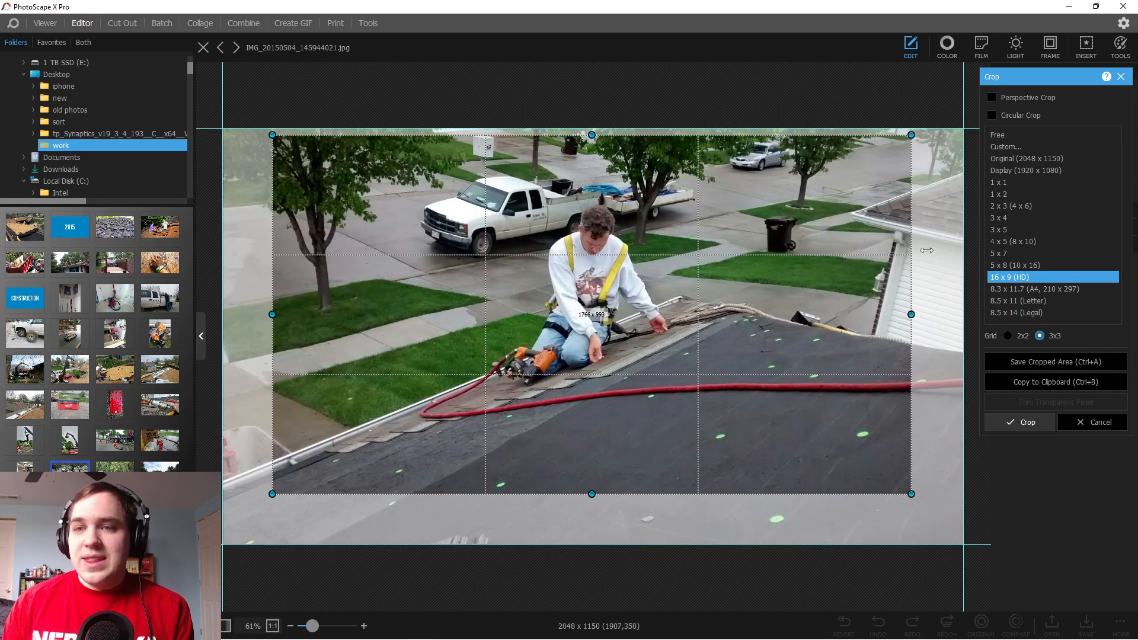
# Crop the photo to a 1 x 1 square of about 892 x 892 px around the roofer and undo the crop.
pyautogui.click(994, 184)
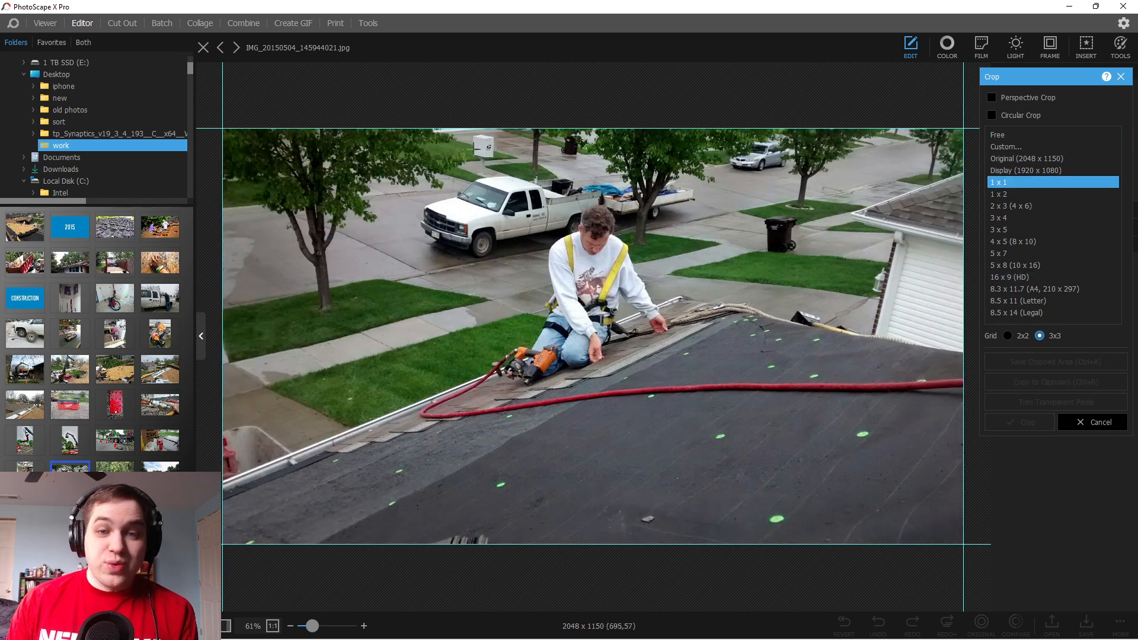
pyautogui.moveTo(413, 160); pyautogui.dragTo(859, 463)
pyautogui.moveTo(550, 361); pyautogui.dragTo(580, 351)
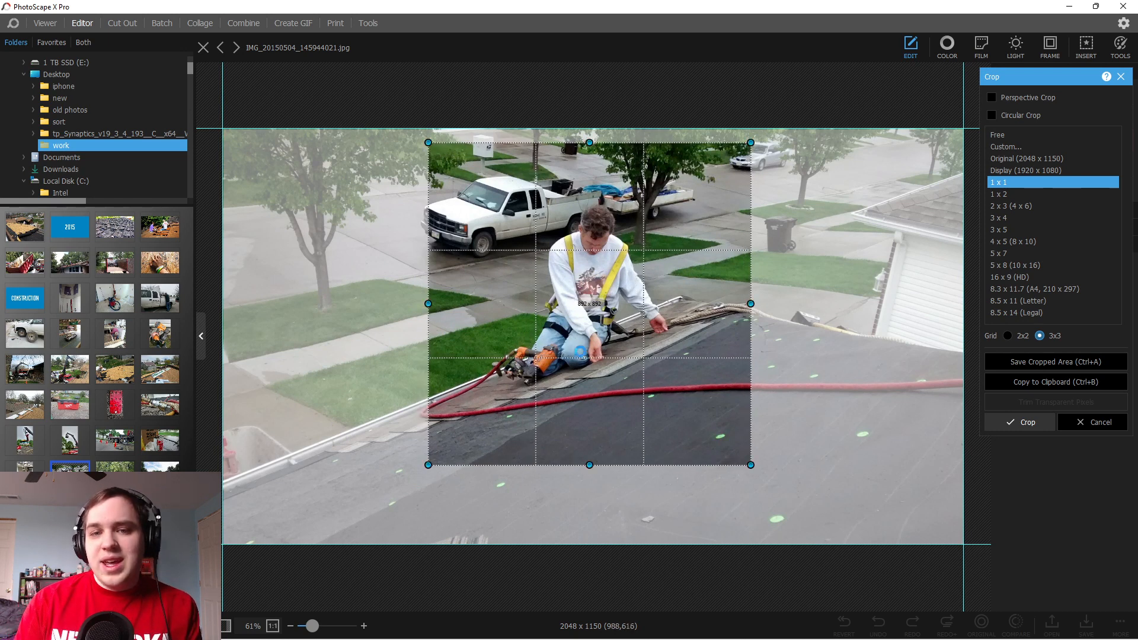
pyautogui.doubleClick(580, 351)
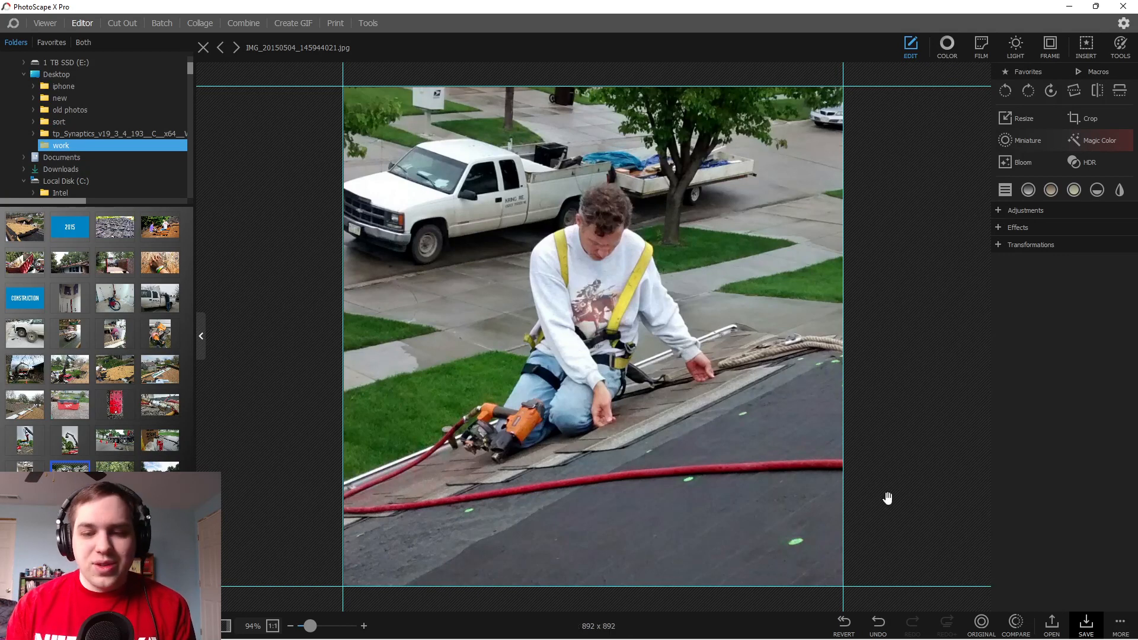
pyautogui.click(879, 624)
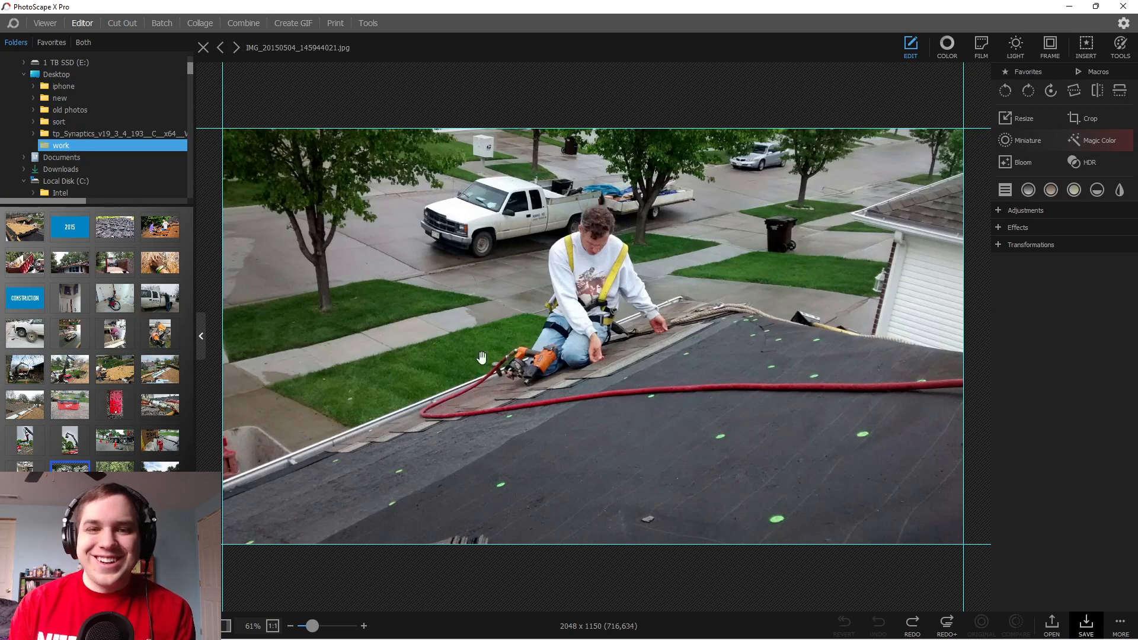
# Crop the photo at a 3 x 4 ratio to an area of about 1264 x 948 px around the roofer and truck.
pyautogui.click(1074, 119)
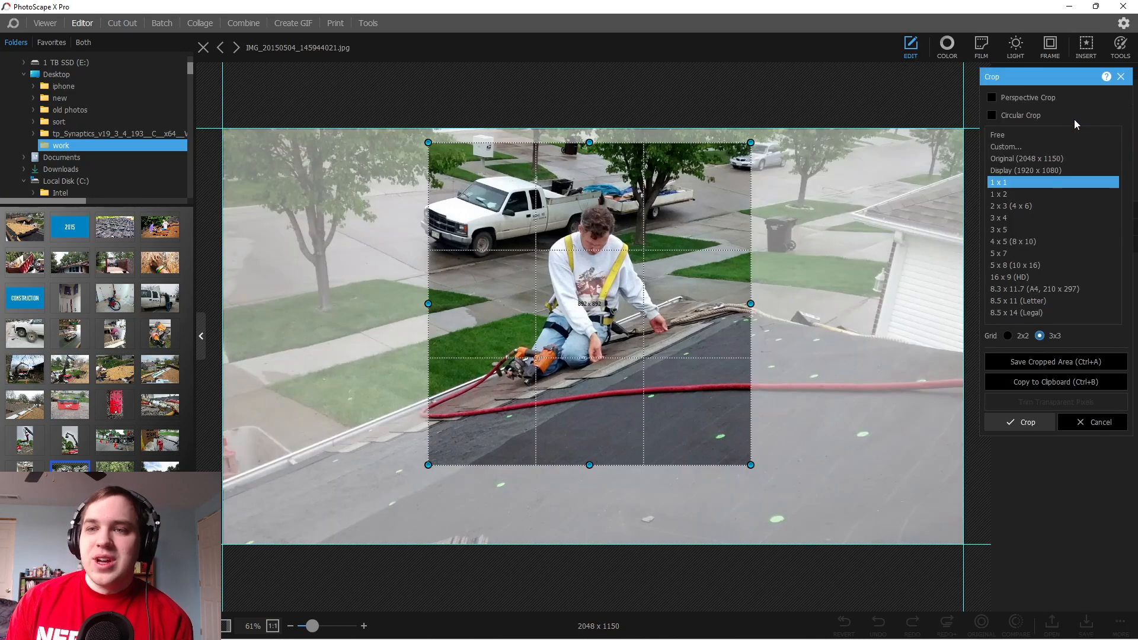
pyautogui.click(1026, 217)
pyautogui.moveTo(299, 125); pyautogui.dragTo(1010, 636)
pyautogui.moveTo(730, 411); pyautogui.dragTo(734, 410)
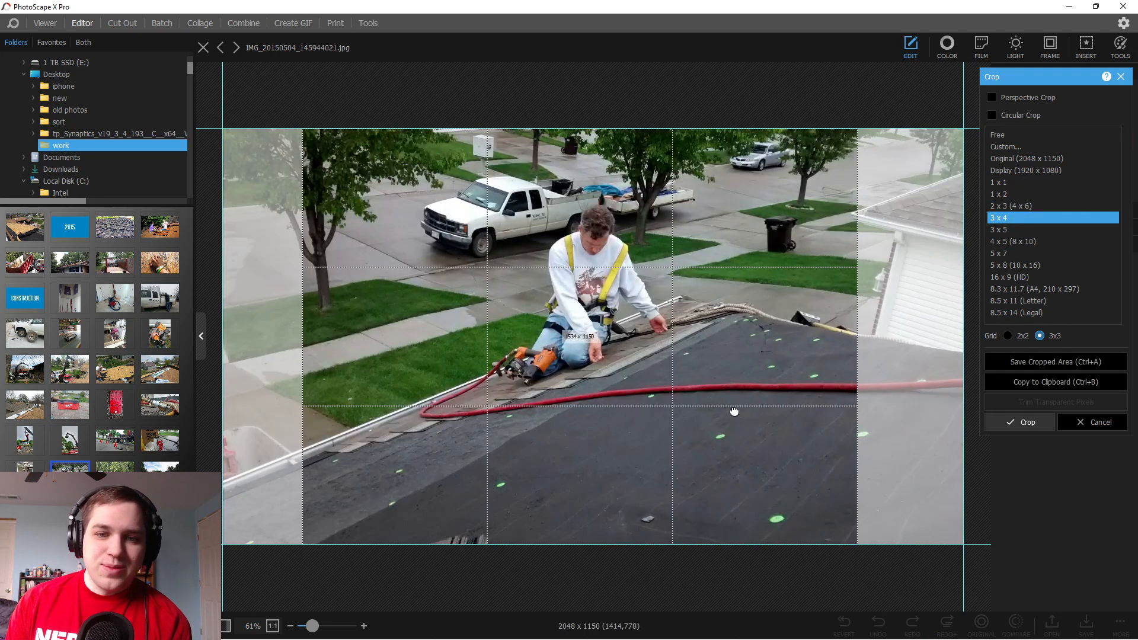
pyautogui.moveTo(857, 544); pyautogui.dragTo(783, 409)
pyautogui.press('Return')
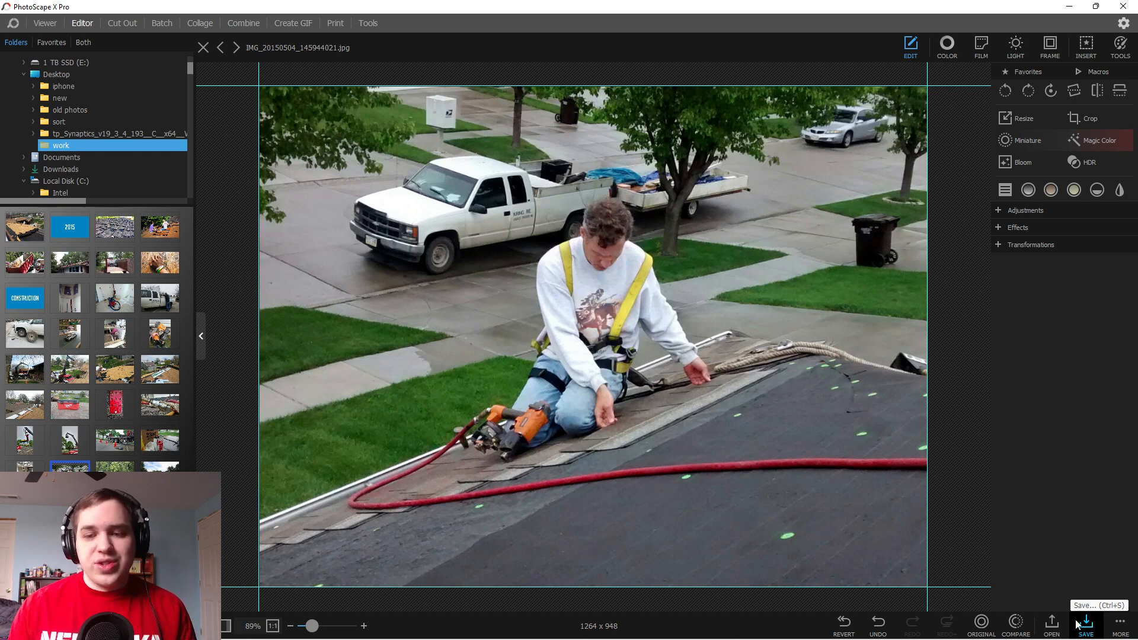
# Undo and redo the 3 x 4 crop twice to compare it with the full photo.
pyautogui.click(882, 626)
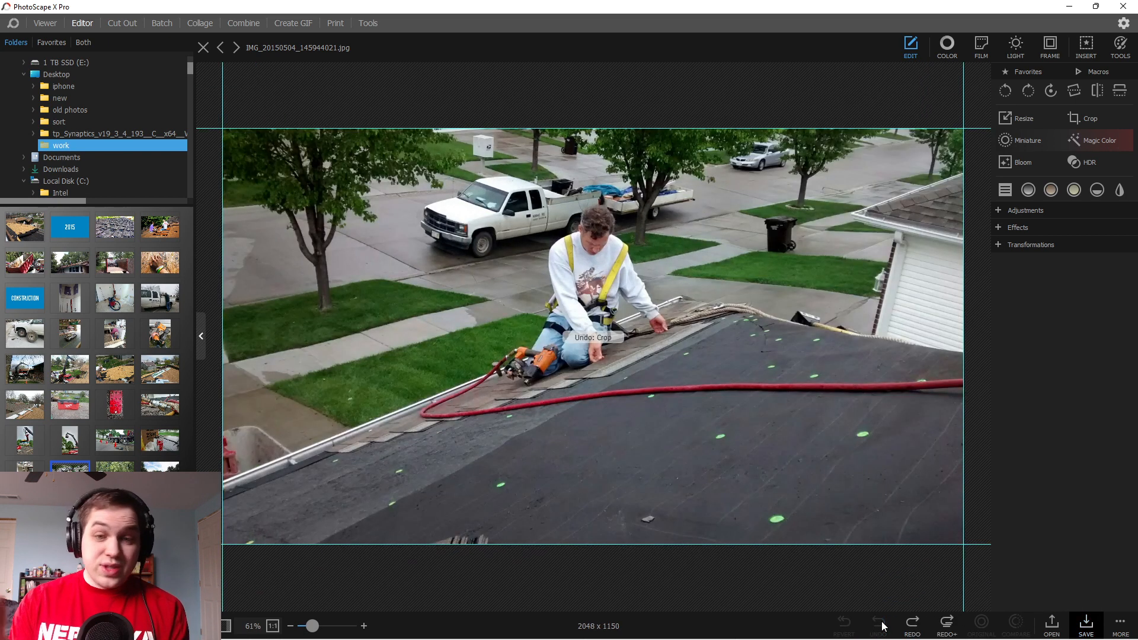
pyautogui.click(909, 627)
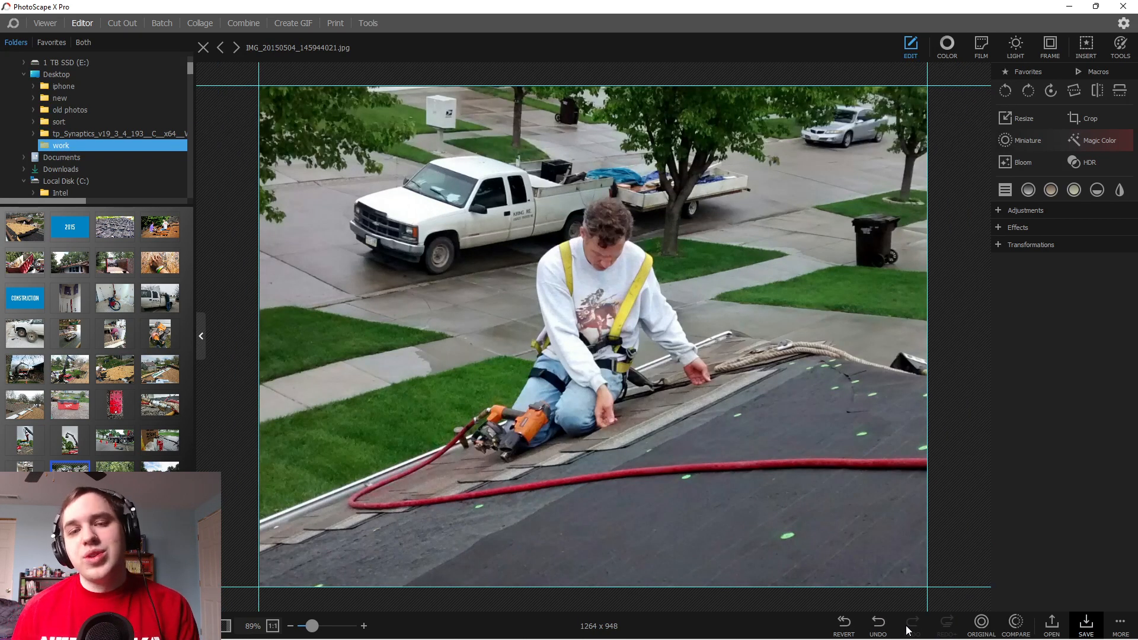
pyautogui.click(890, 630)
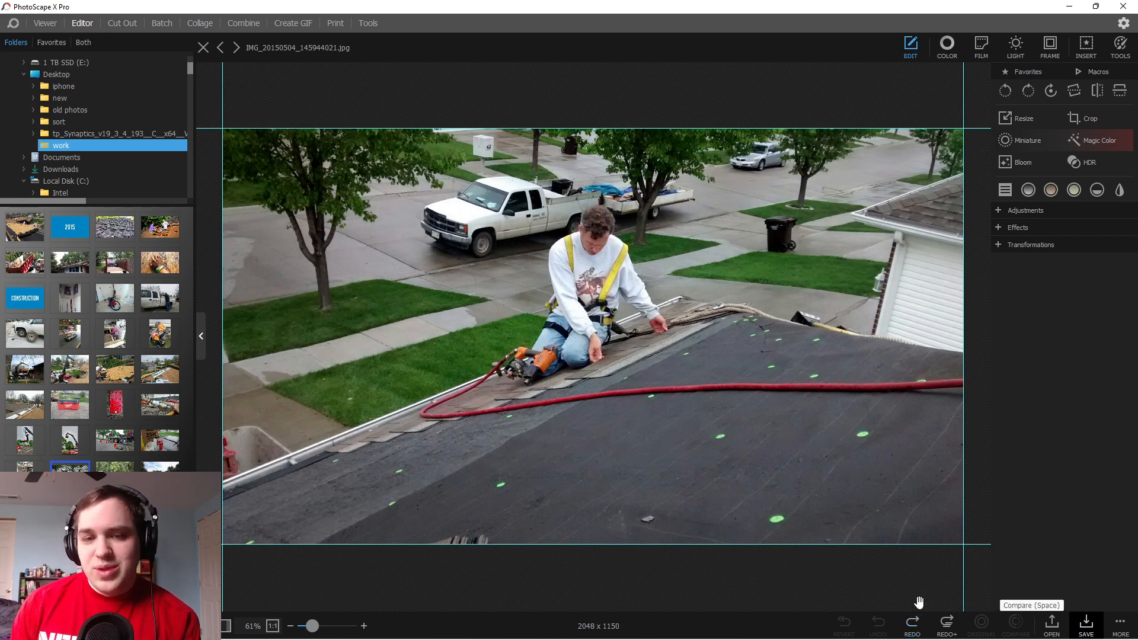
pyautogui.click(914, 631)
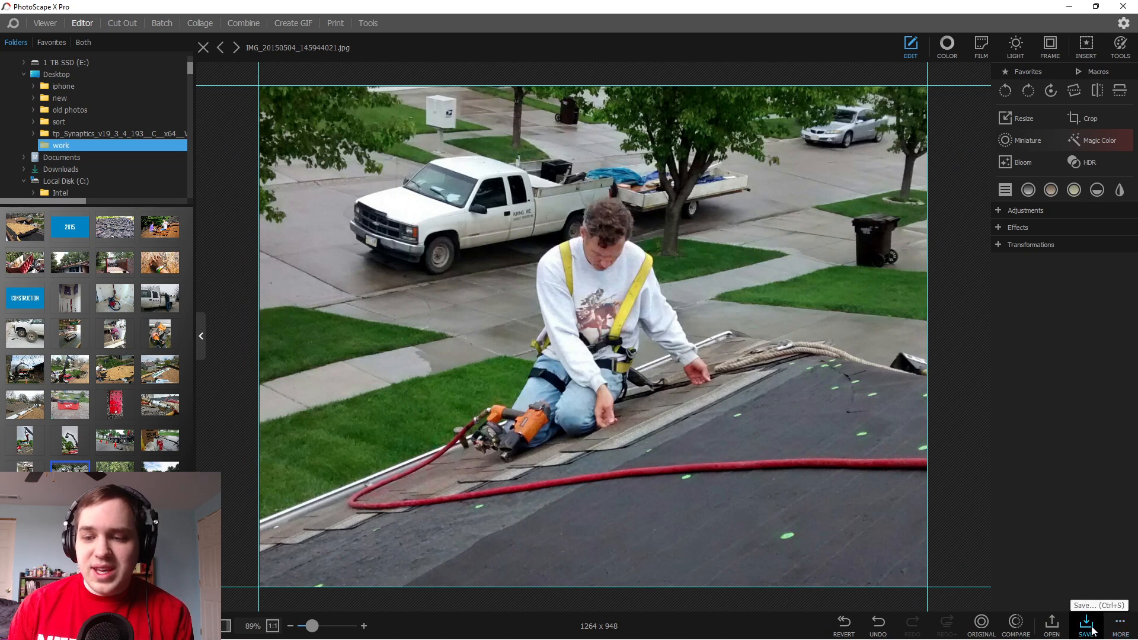
# Start saving the photo as a new file, create a folder named edited inside the work folder, and open it.
pyautogui.click(1122, 628)
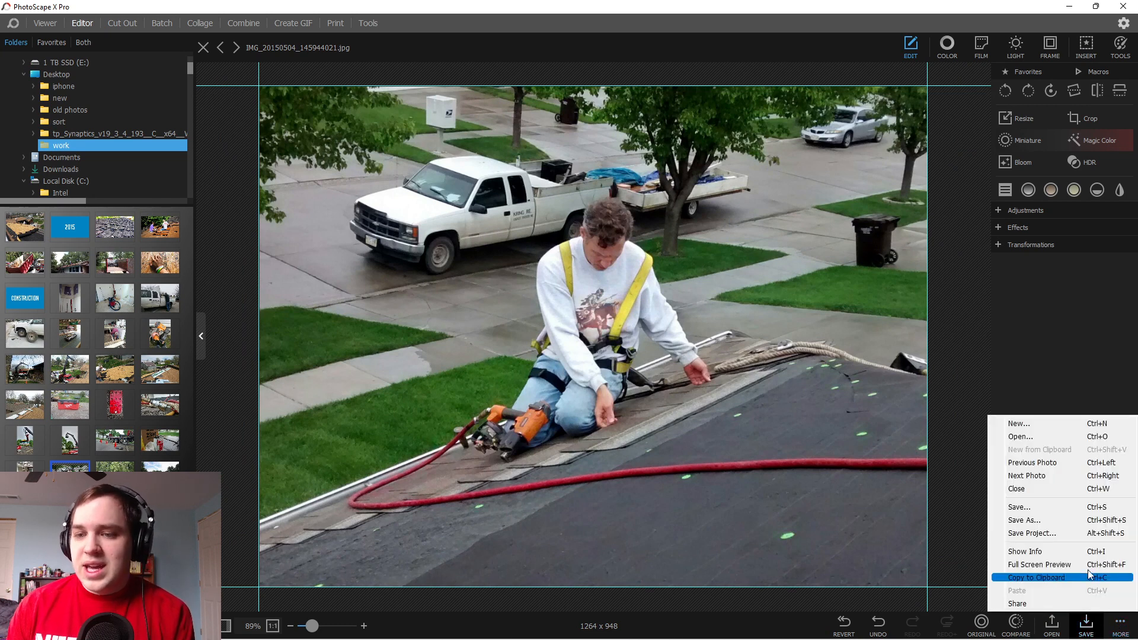
pyautogui.click(1083, 521)
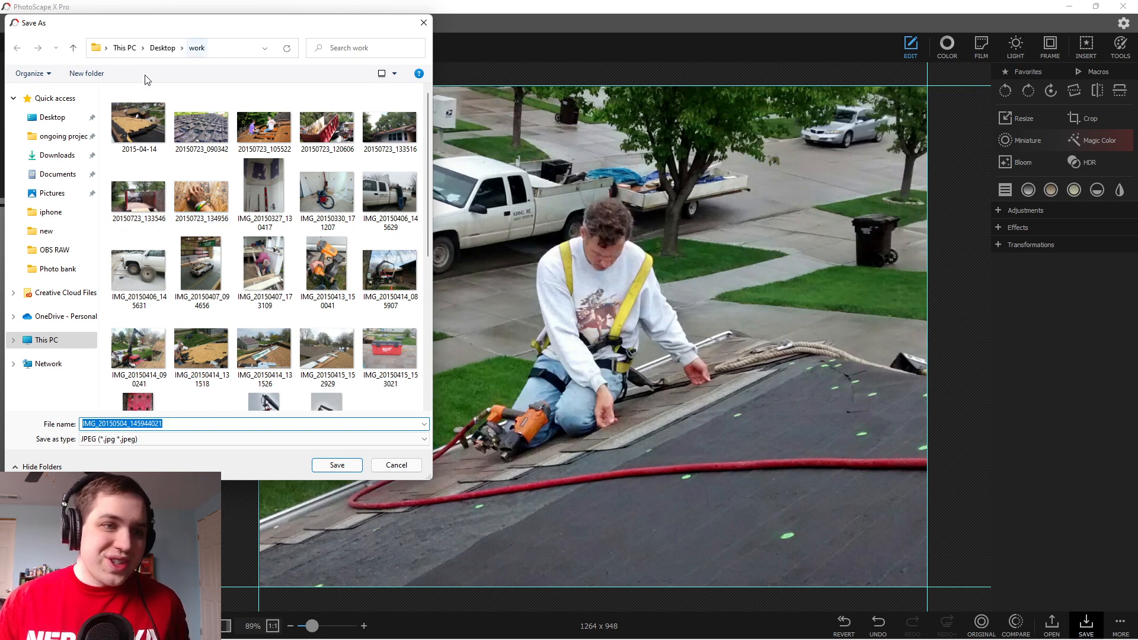
pyautogui.click(86, 73)
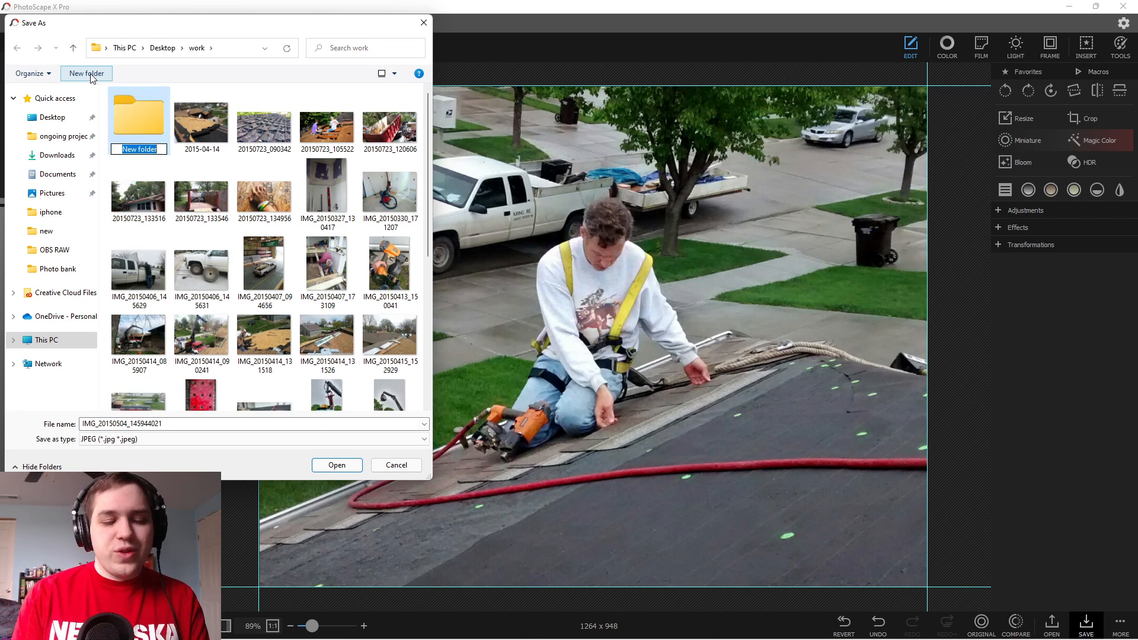
pyautogui.write('edited')
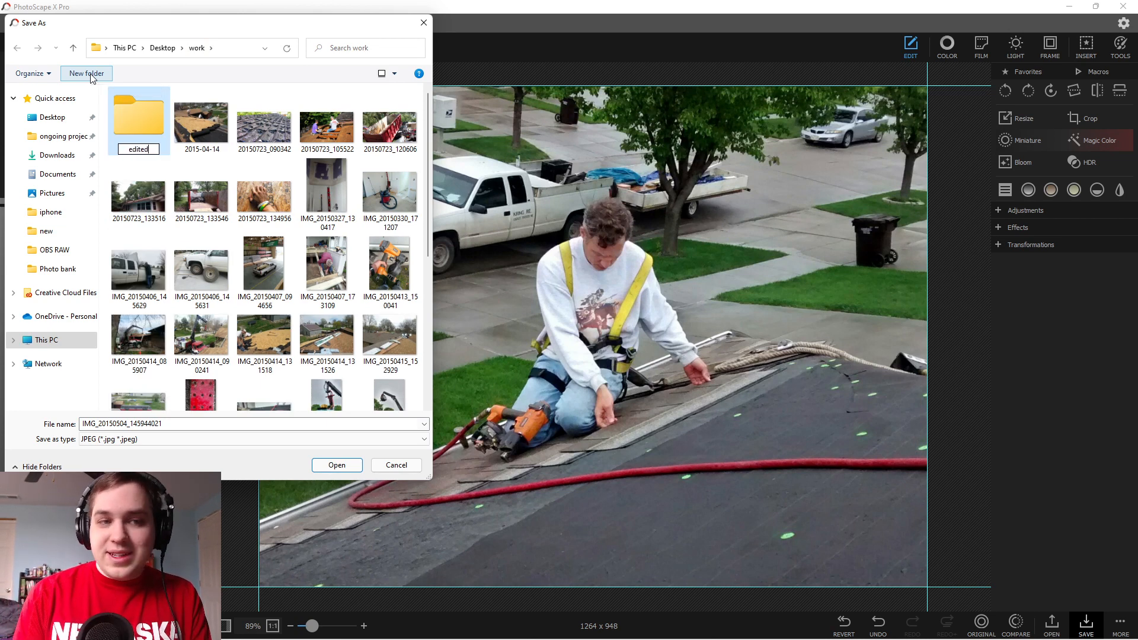
pyautogui.click(143, 109)
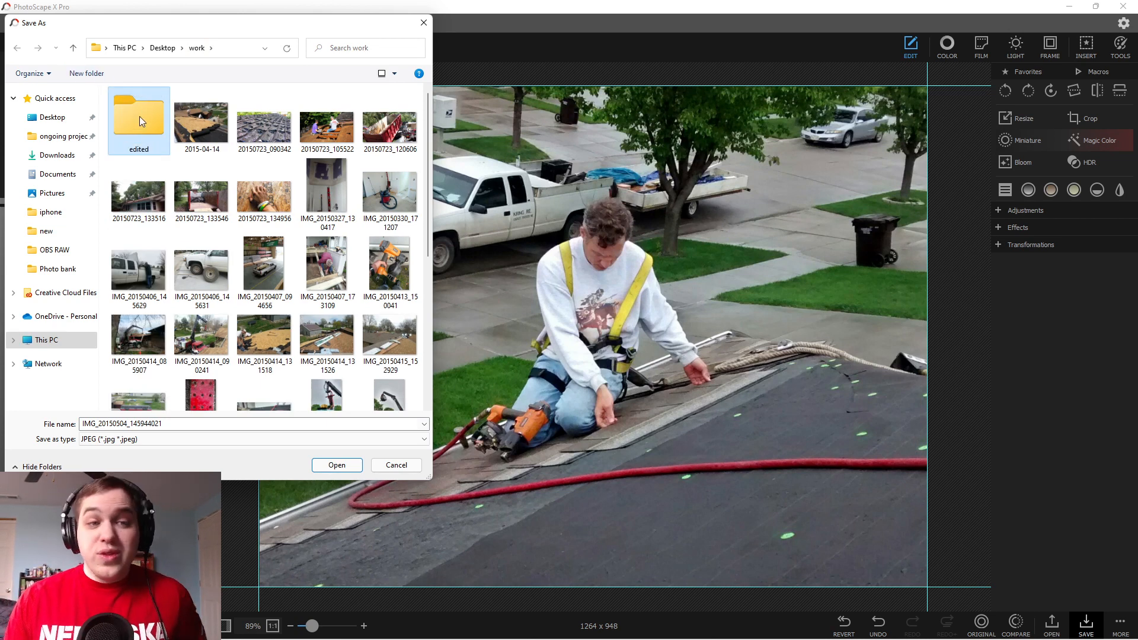
pyautogui.doubleClick(140, 116)
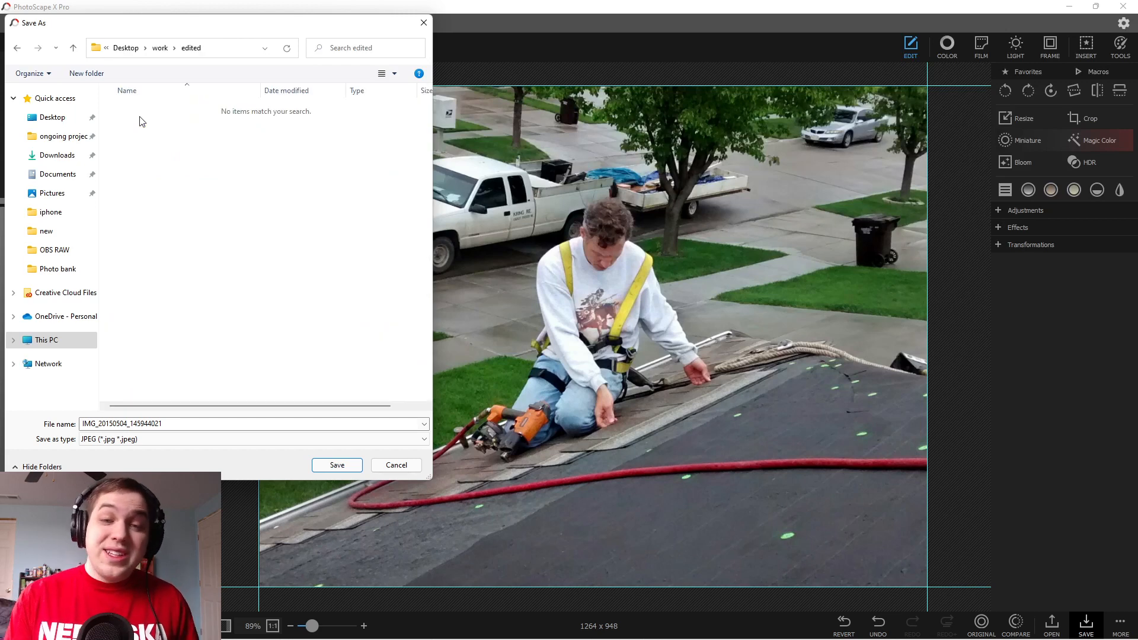
# Name the file "roofing" followed by the worker's first name and save it as a JPEG in the edited folder.
pyautogui.moveTo(174, 422); pyautogui.dragTo(3, 423)
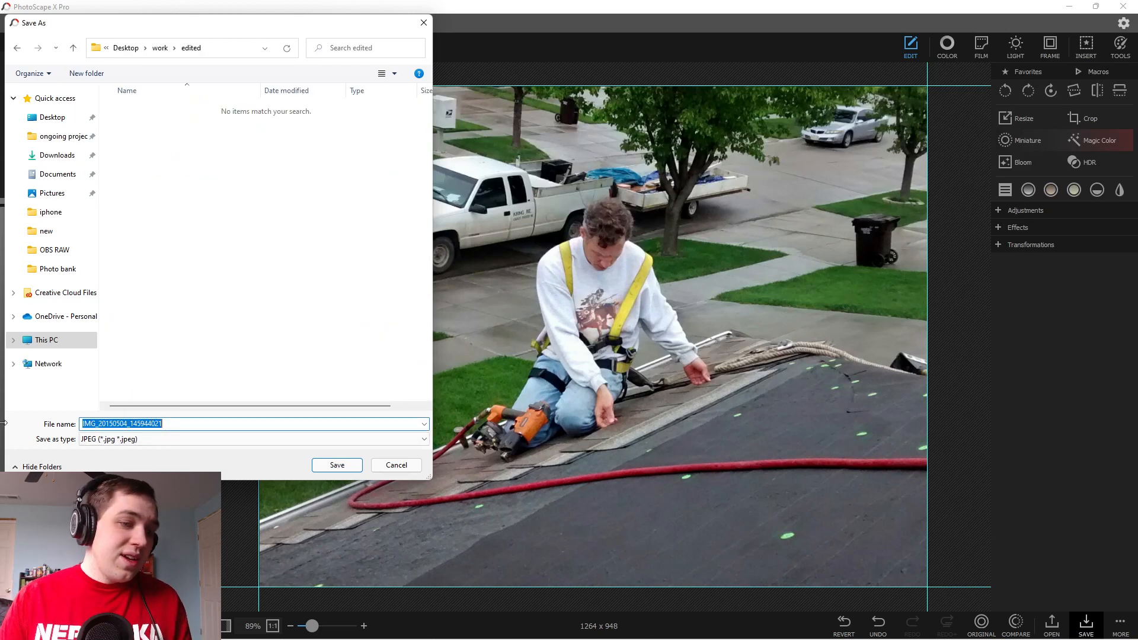
pyautogui.press('BackSpace')
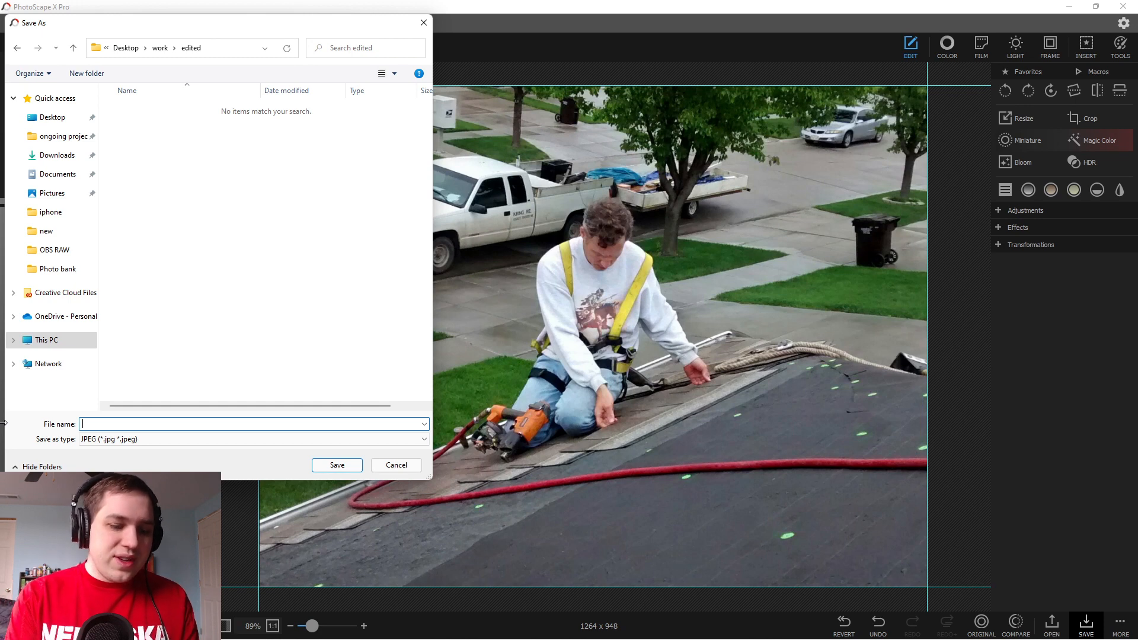
pyautogui.write('roof')
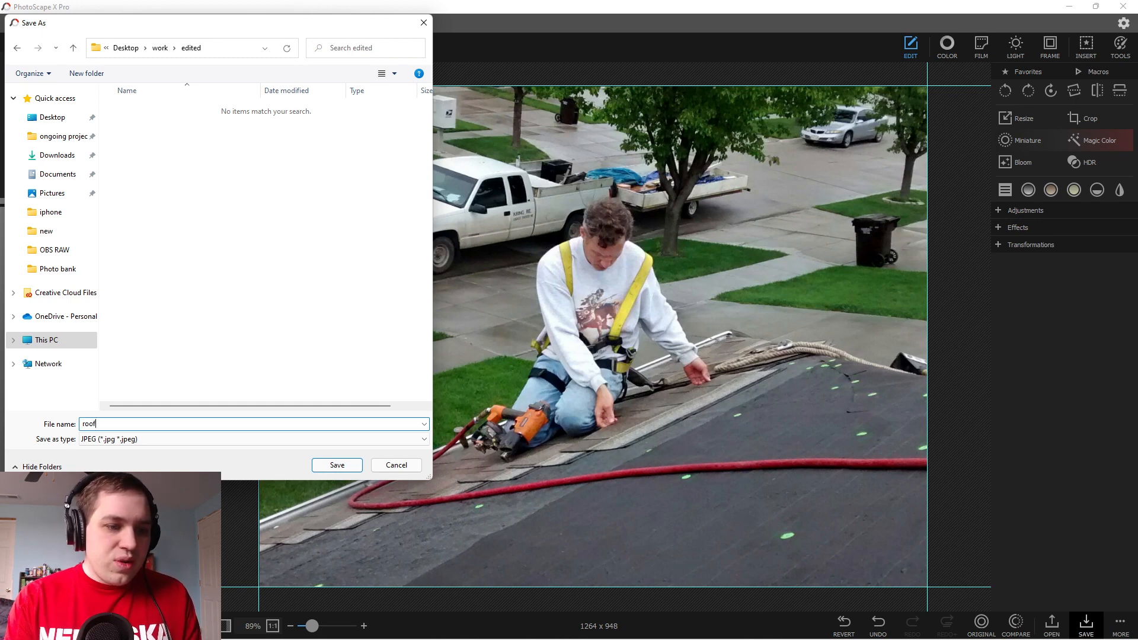
pyautogui.write('ing ')
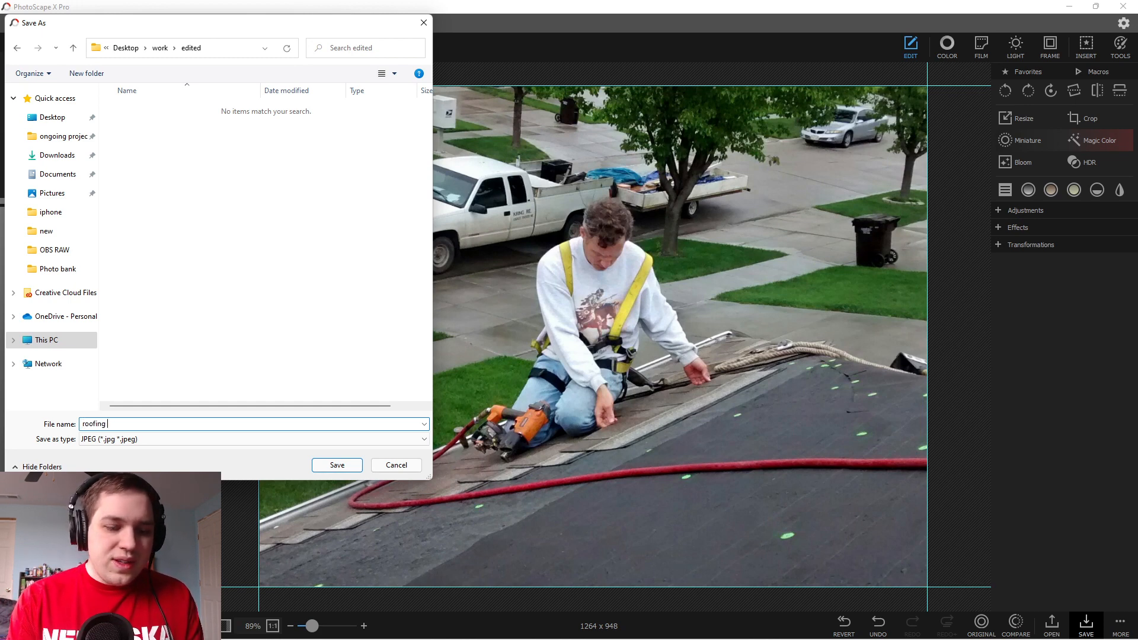
pyautogui.write('dave')
pyautogui.press('Return')
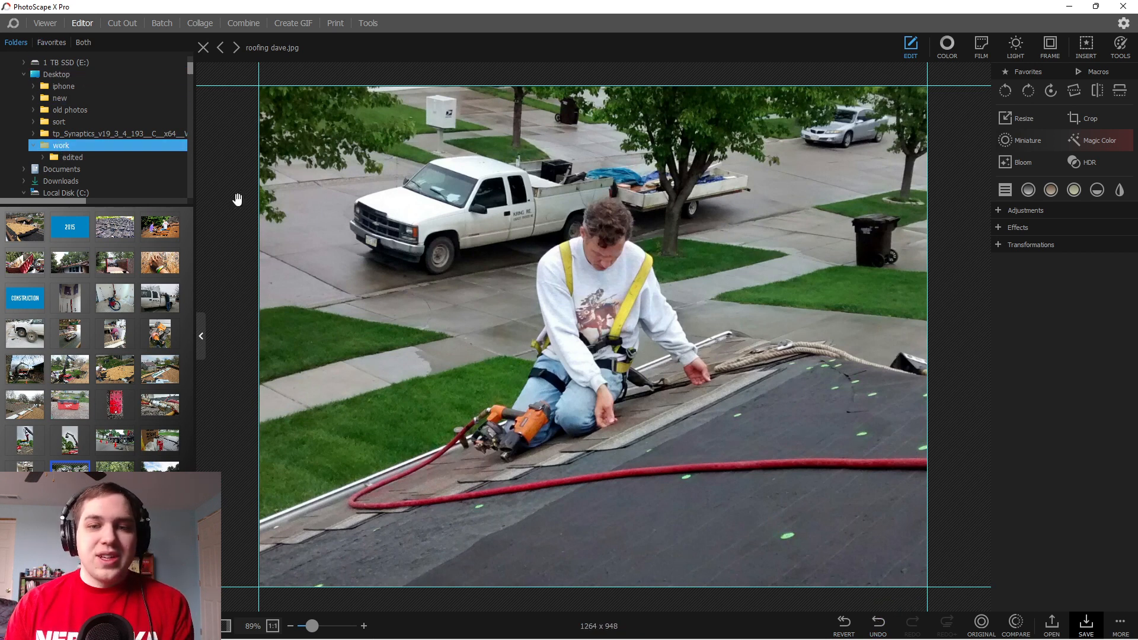
# Return to the Viewer and browse forward to the photo of the red dumpster.
pyautogui.moveTo(402, 632)
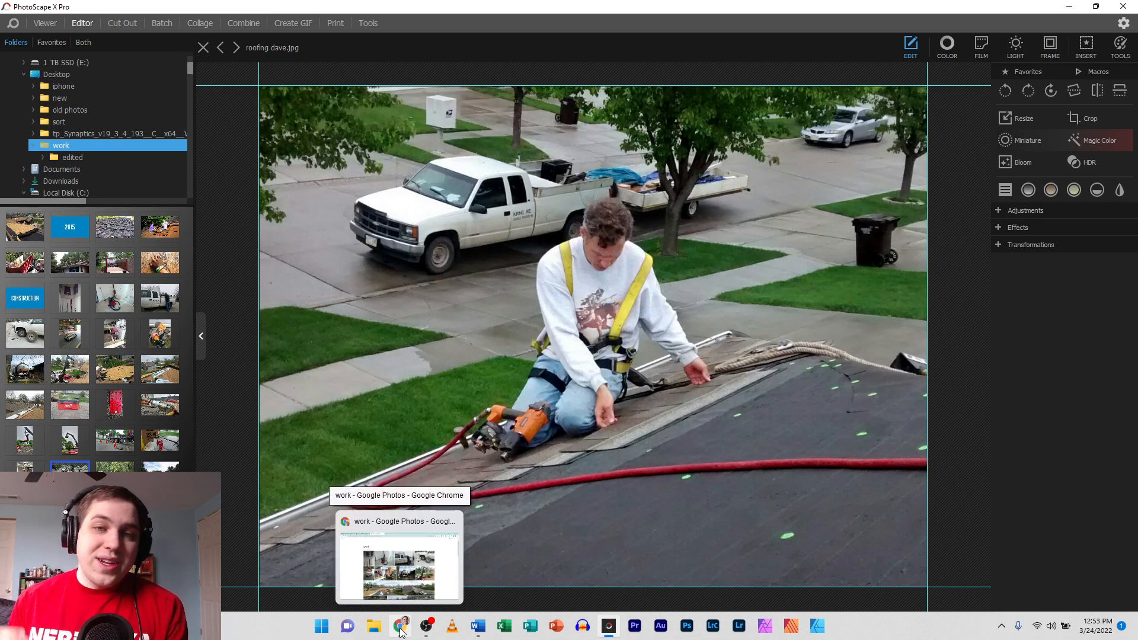
pyautogui.click(43, 25)
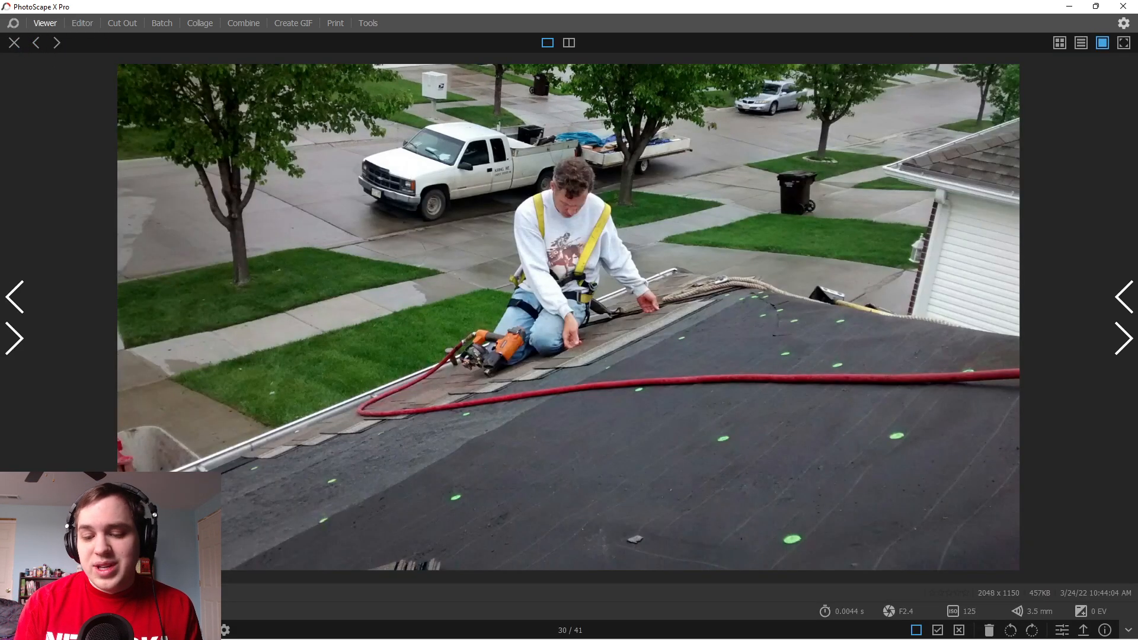
pyautogui.click(15, 338)
pyautogui.press('Right')
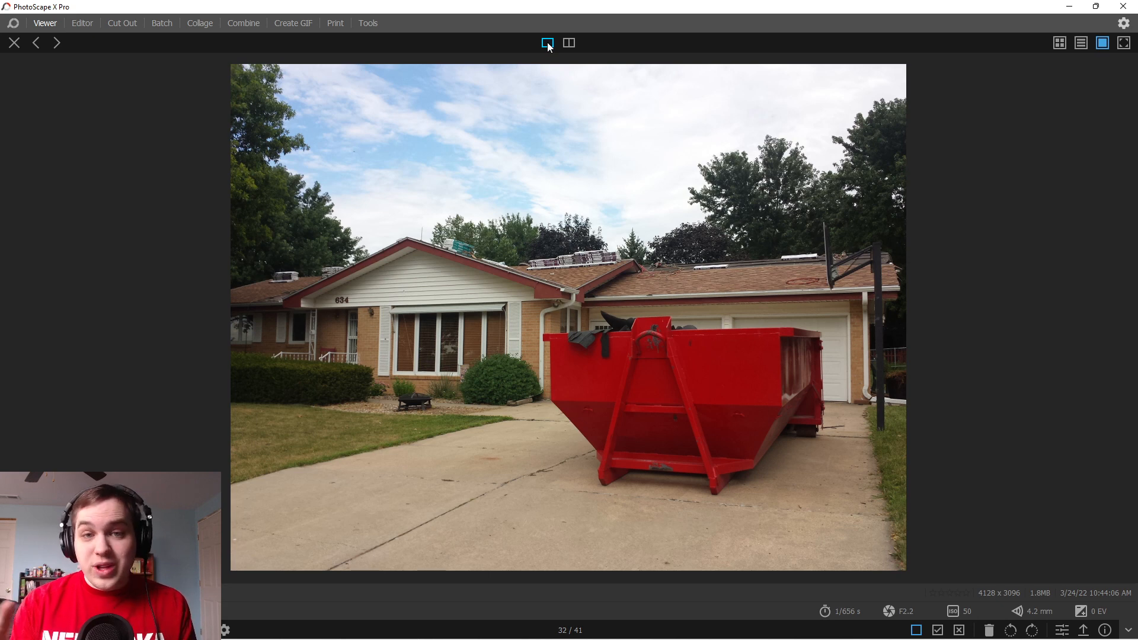
# Show two photos side by side and advance to the miter saw and air compressor pair.
pyautogui.click(569, 42)
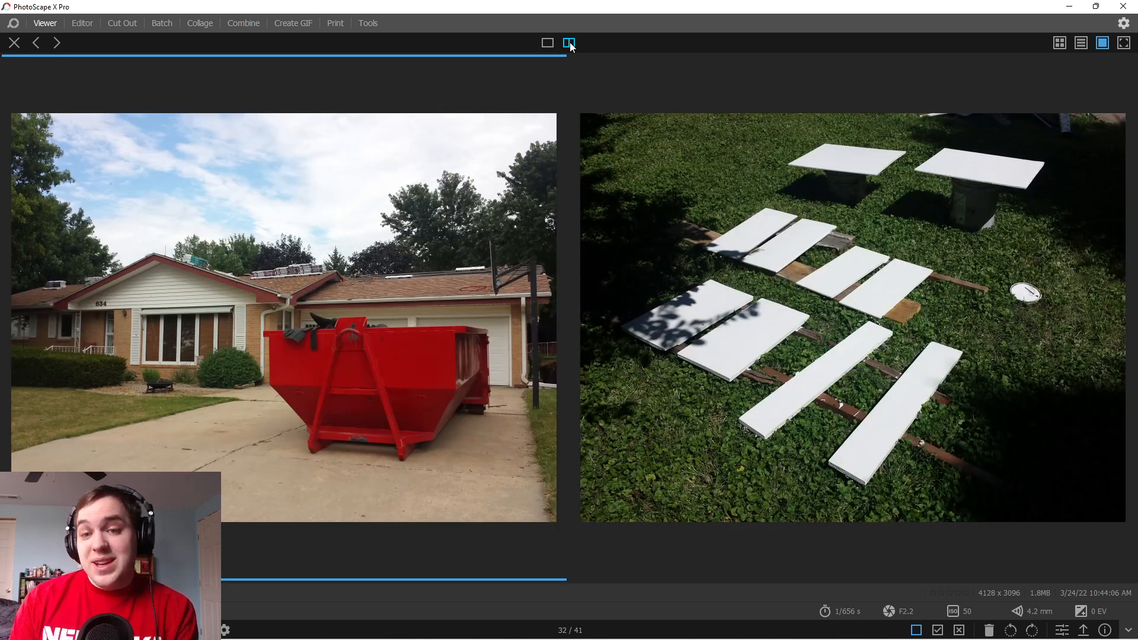
pyautogui.press('Right')
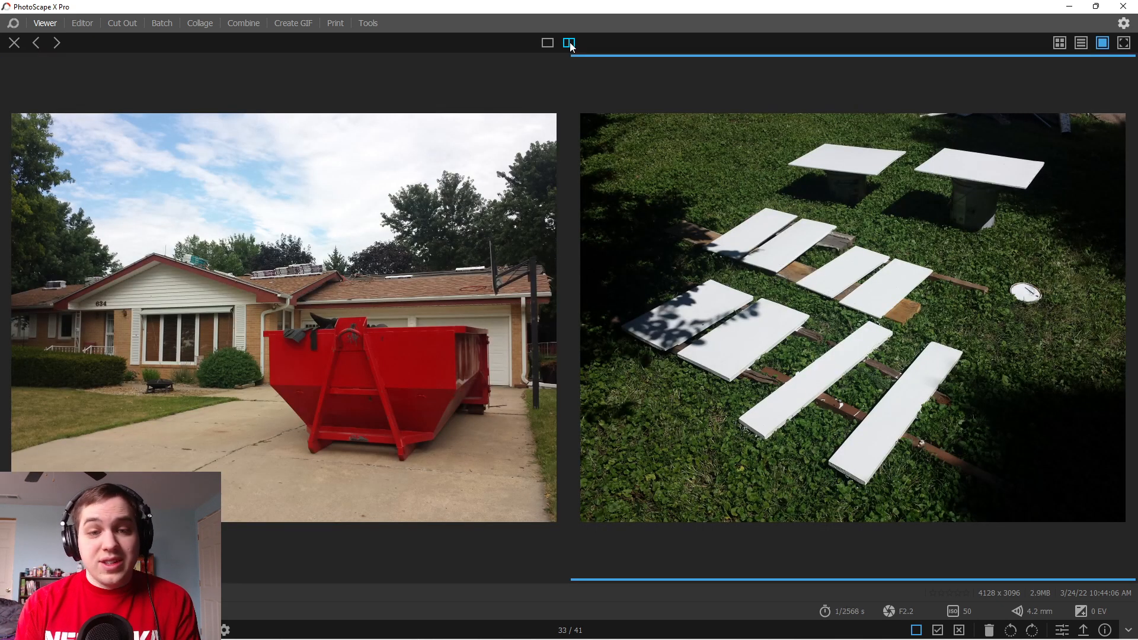
pyautogui.press('Right')
pyautogui.press('Right')
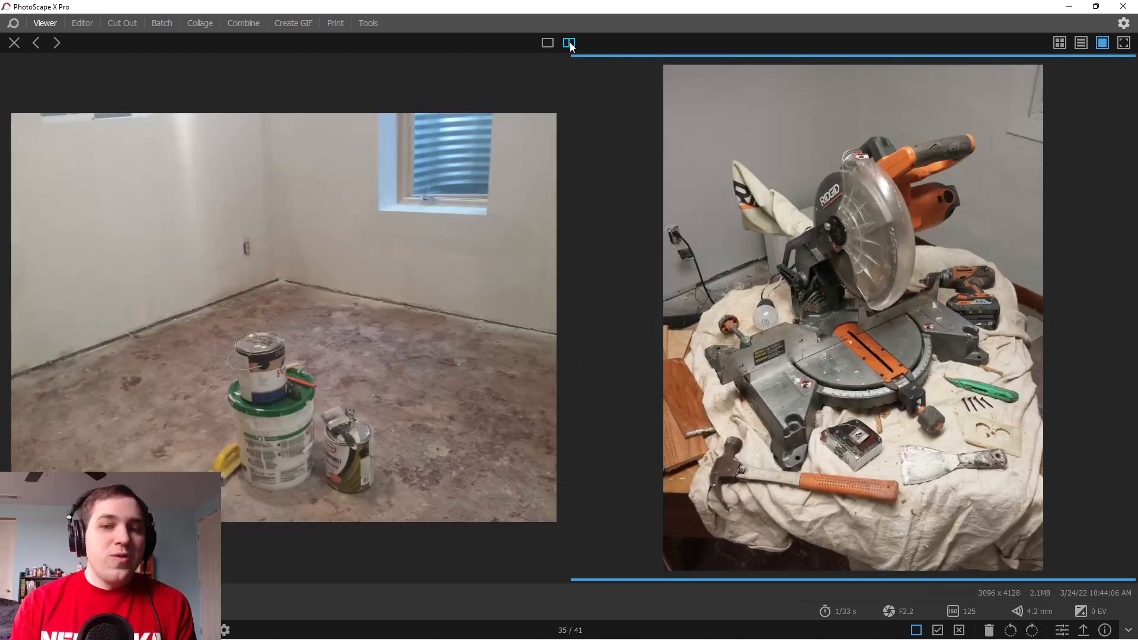
pyautogui.press('Right')
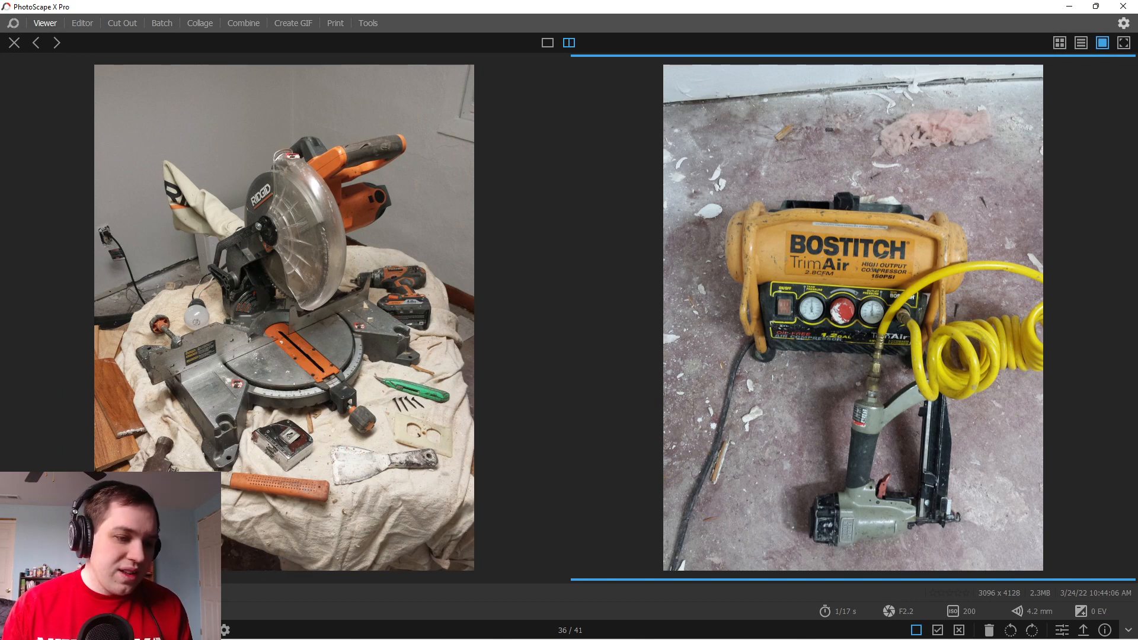
# Zoom in on the miter saw and compressor photos together, pan across their details, and zoom back out.
pyautogui.scroll(8, 285, 318)
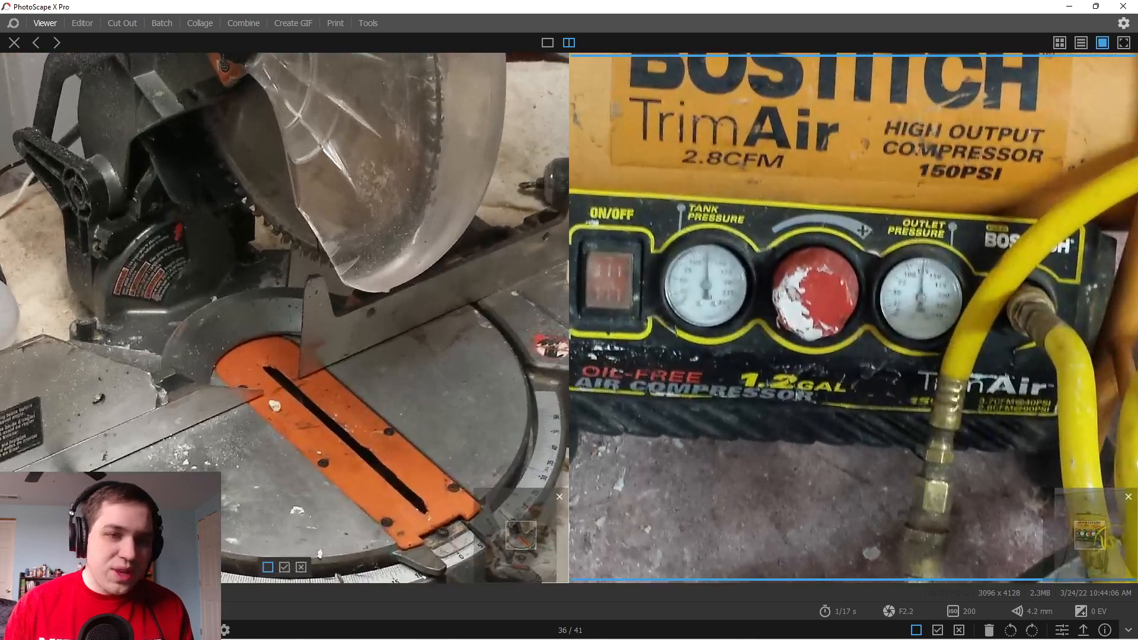
pyautogui.moveTo(175, 272); pyautogui.dragTo(224, 295)
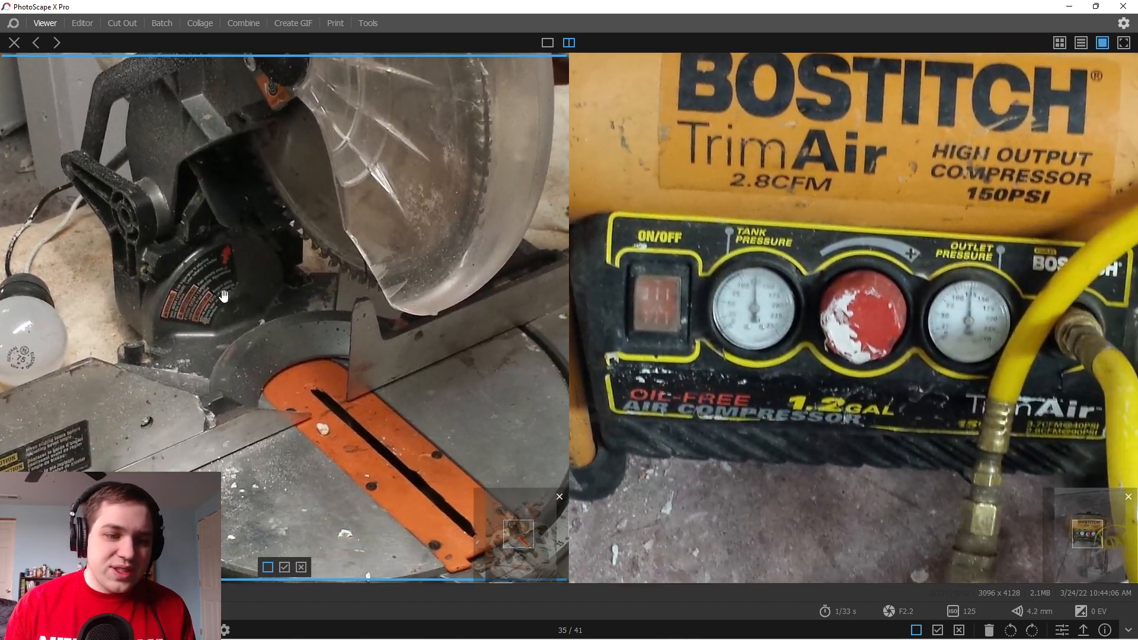
pyautogui.scroll(-8, 255, 306)
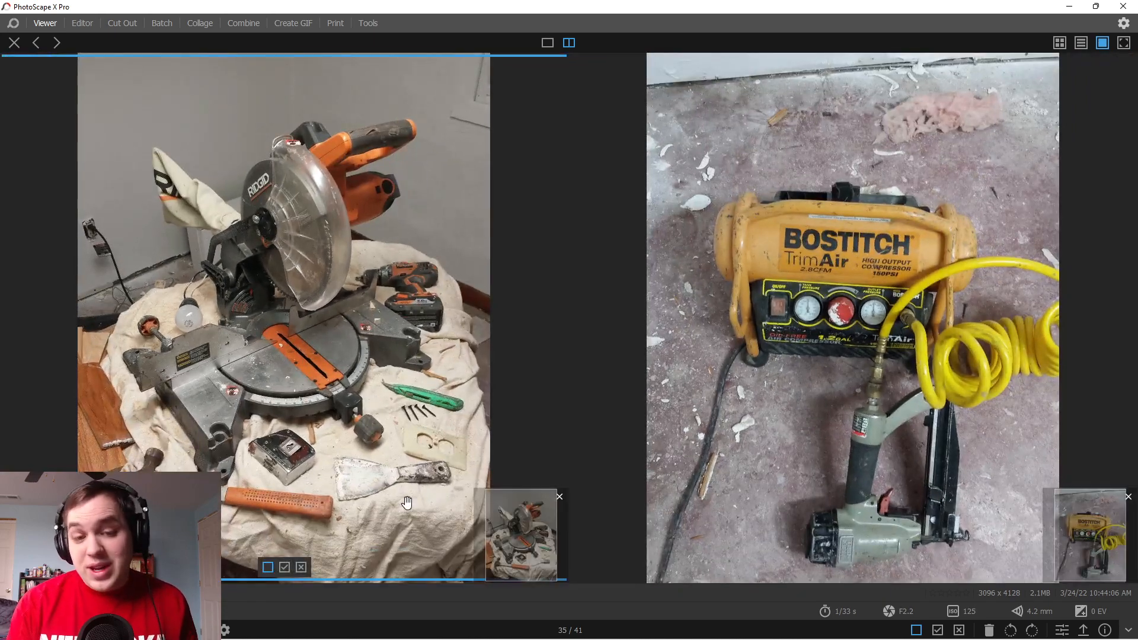
# Page through the remaining side-by-side photos to the last one, the panorama, and go back two photos.
pyautogui.press('Right')
pyautogui.press('Right')
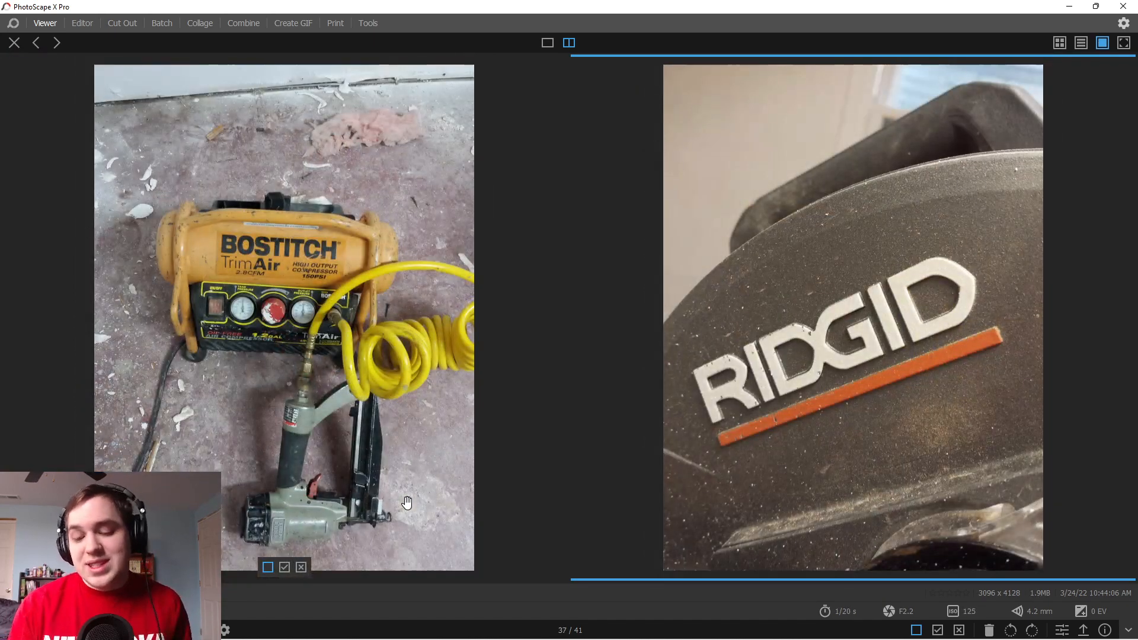
pyautogui.press('Right')
pyautogui.press('Right')
pyautogui.press('Right')
pyautogui.press('Right')
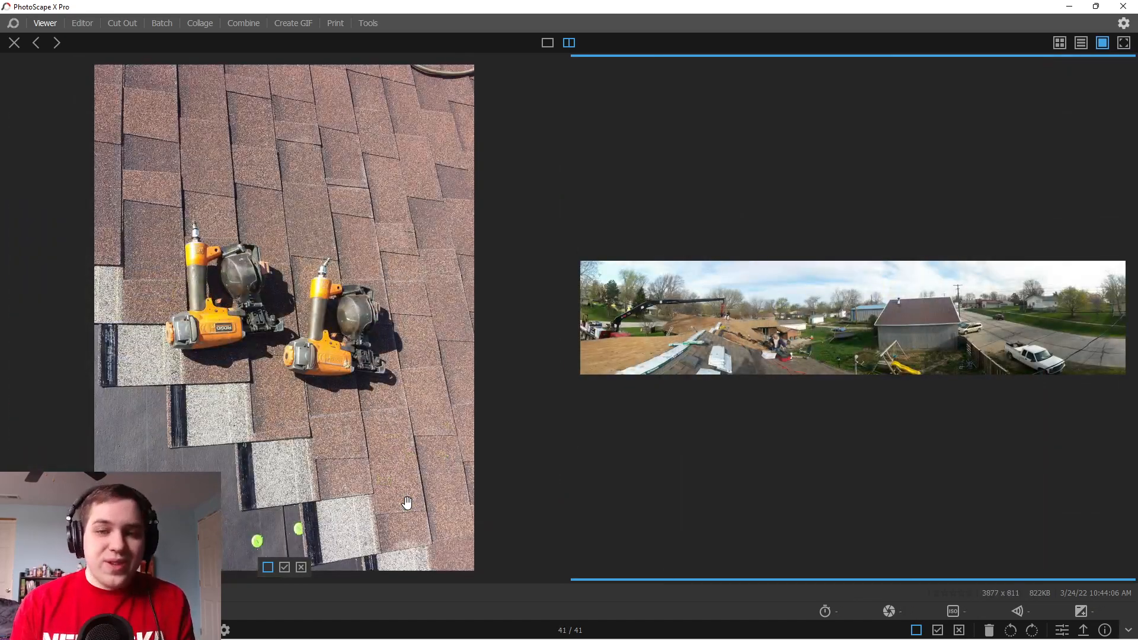
pyautogui.press('Left')
pyautogui.press('Left')
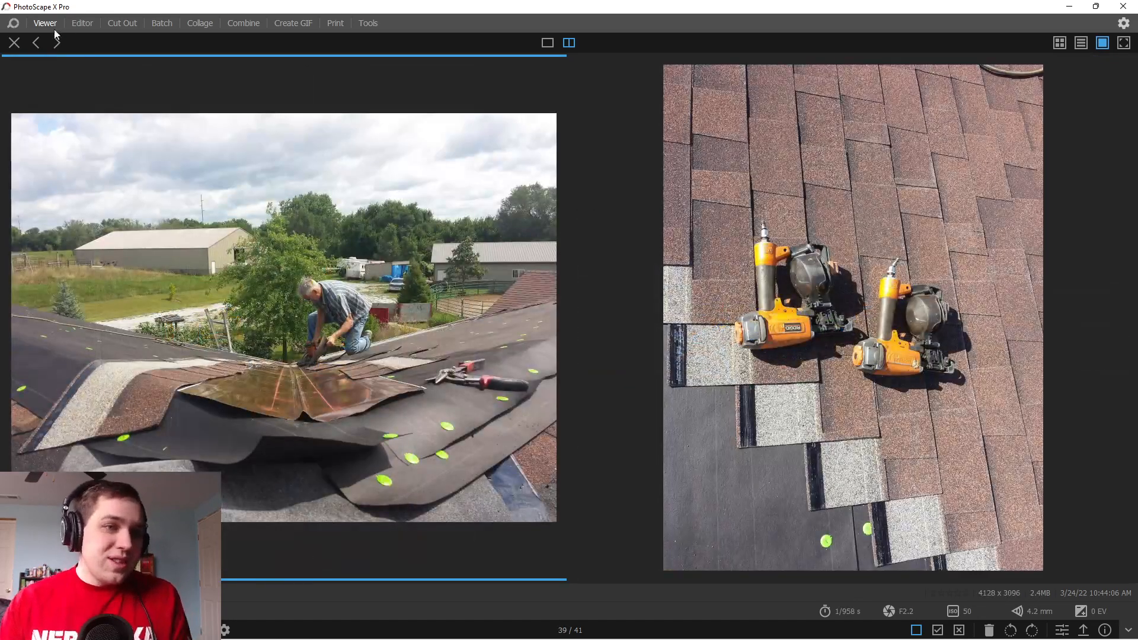
# Open the panorama PANO_20150414_090115.jpg in the Editor and examine the crane truck area at 103% zoom.
pyautogui.click(76, 24)
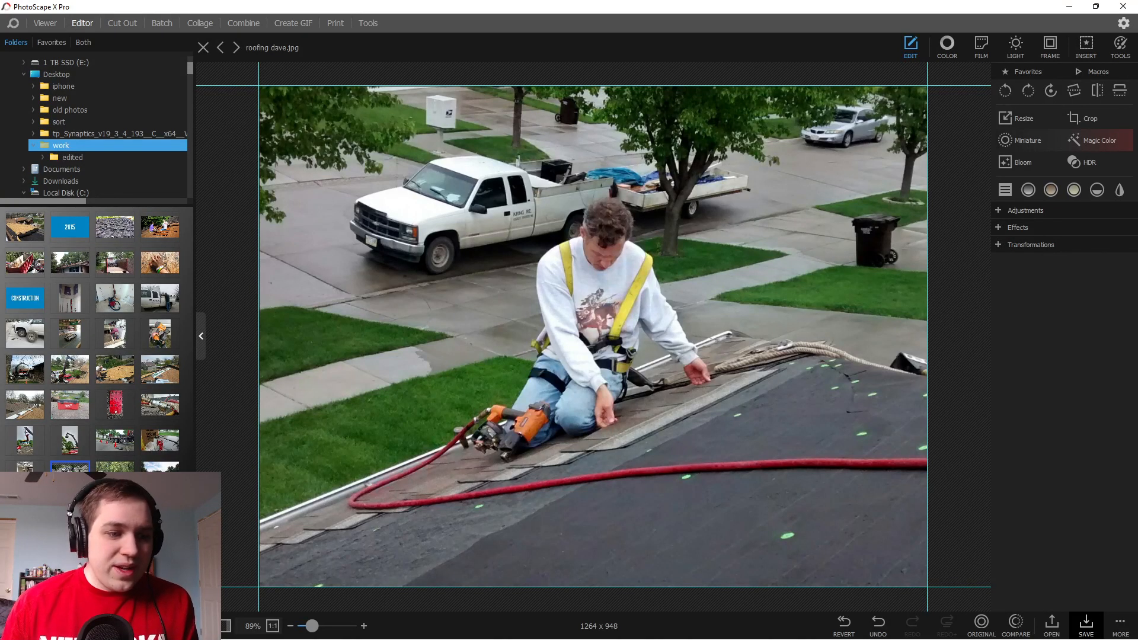
pyautogui.click(115, 547)
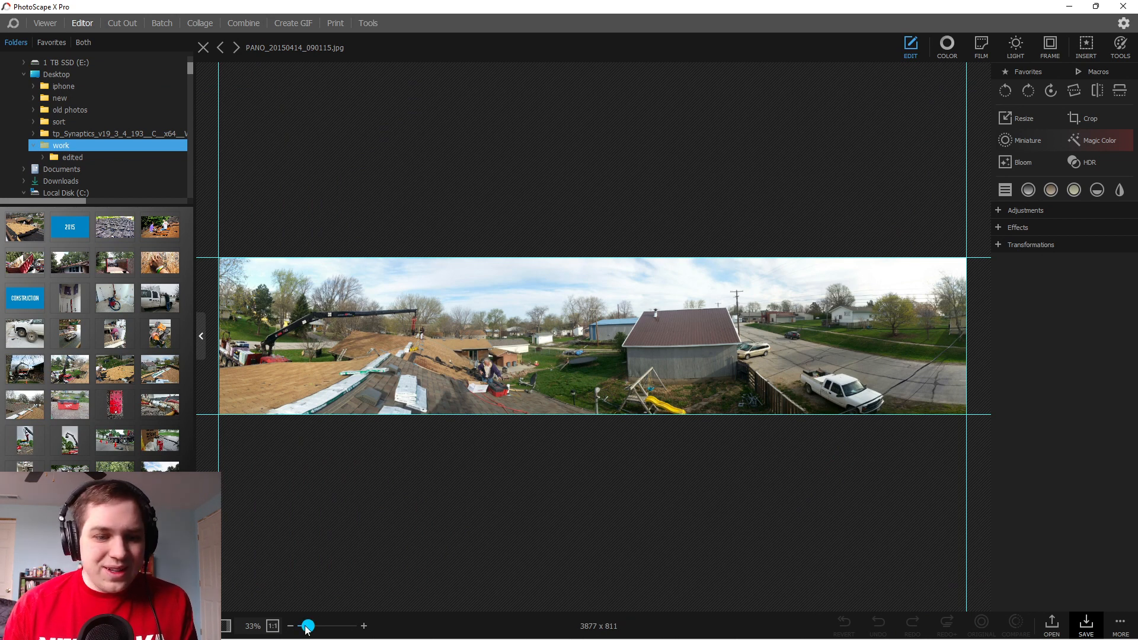
pyautogui.moveTo(307, 627); pyautogui.dragTo(318, 628)
pyautogui.moveTo(322, 449); pyautogui.dragTo(589, 428)
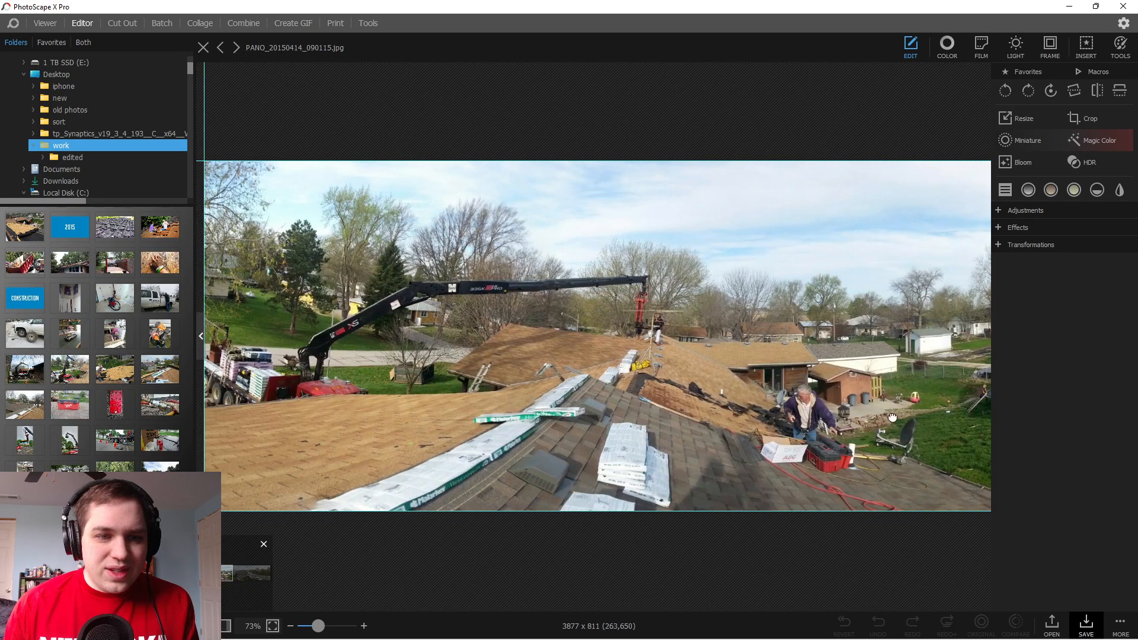
pyautogui.click(325, 630)
pyautogui.moveTo(323, 628); pyautogui.dragTo(330, 627)
pyautogui.moveTo(352, 499); pyautogui.dragTo(660, 439)
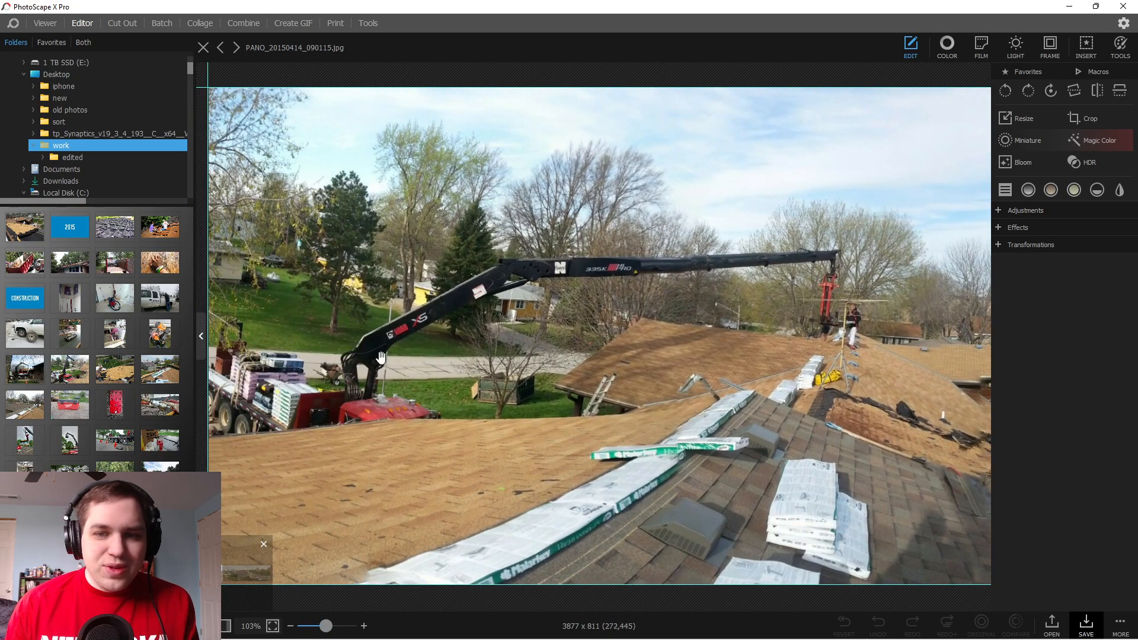
# Pan across the panorama to examine the roof and yard, and zoom out to 35% to view the whole image.
pyautogui.moveTo(941, 400); pyautogui.dragTo(381, 424)
pyautogui.moveTo(801, 393); pyautogui.dragTo(493, 387)
pyautogui.moveTo(809, 367); pyautogui.dragTo(961, 337)
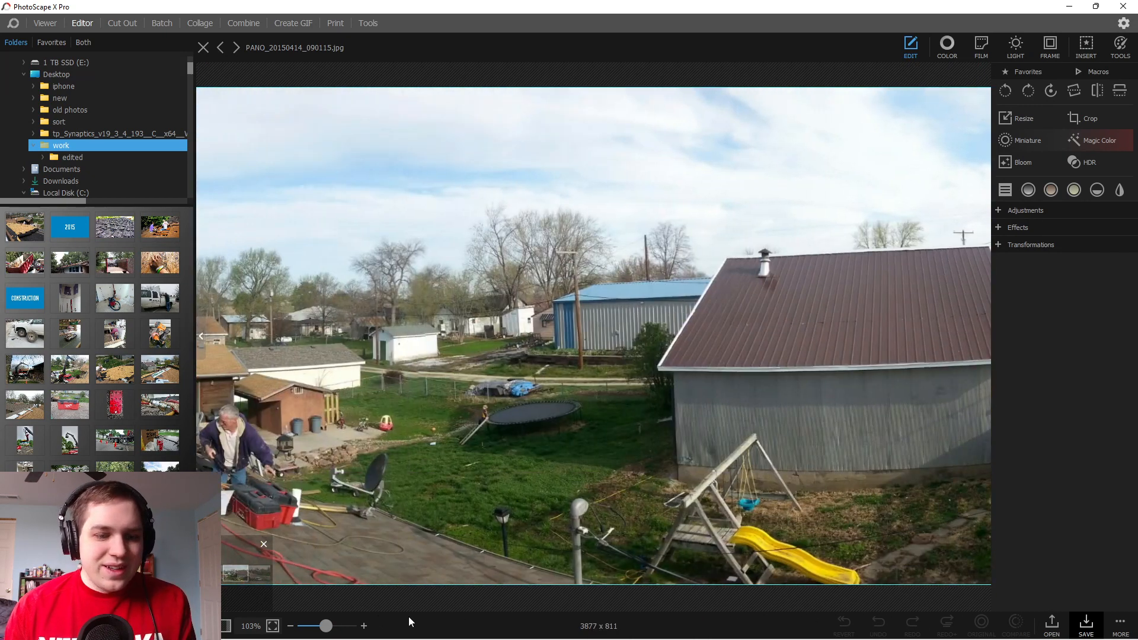
pyautogui.moveTo(326, 626); pyautogui.dragTo(311, 629)
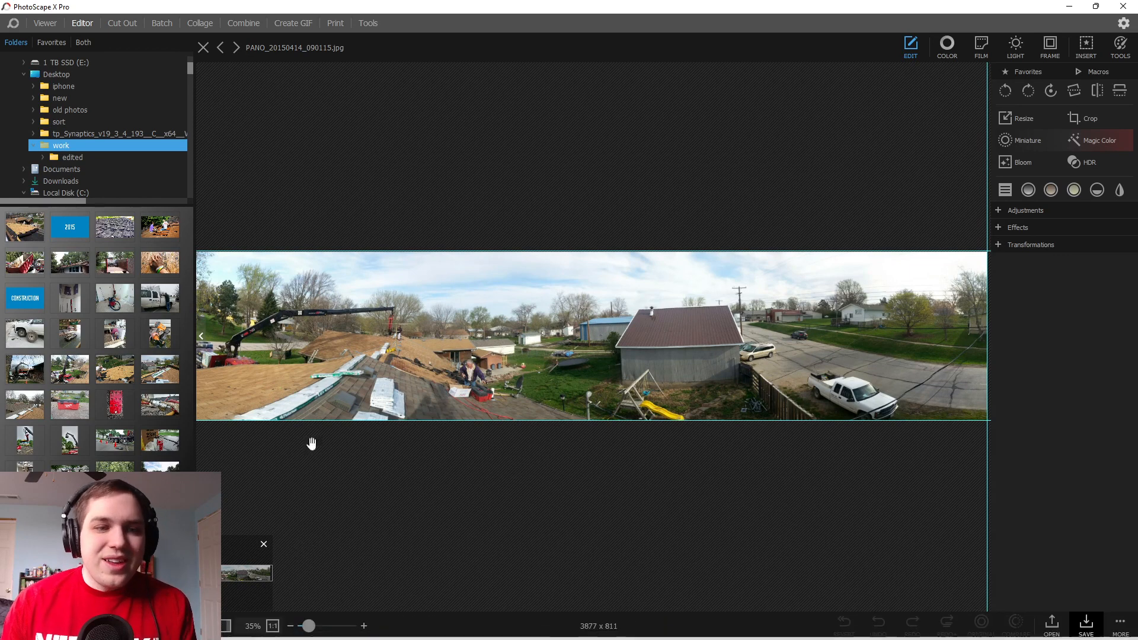
pyautogui.moveTo(326, 403); pyautogui.dragTo(359, 395)
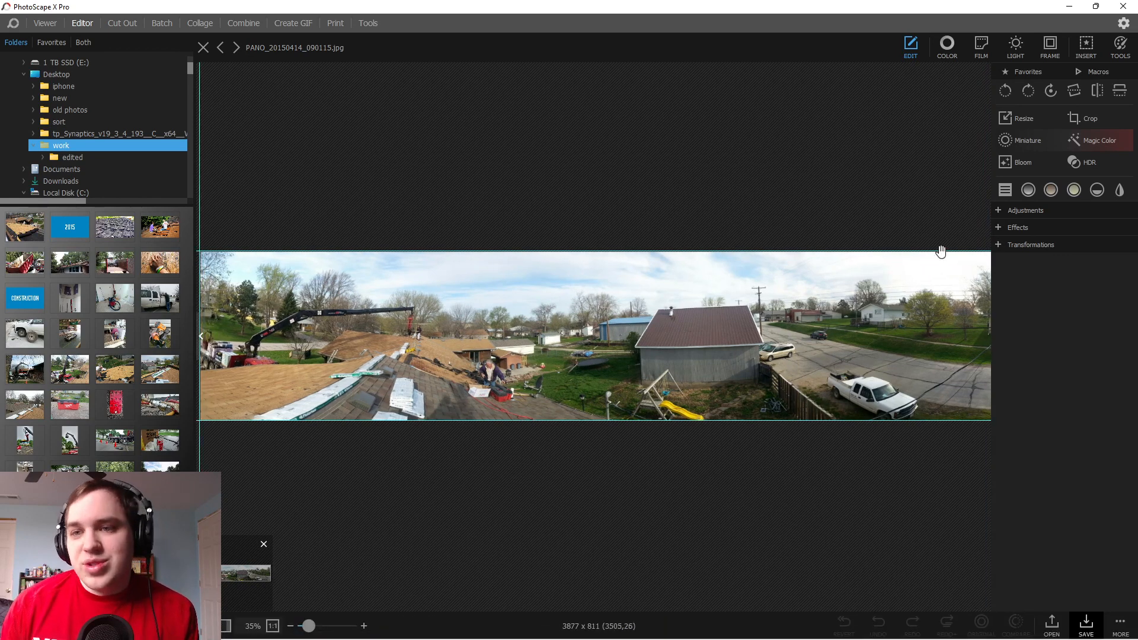
# Crop the panorama to a 3 x 4 area of 1082 x 811 px around the crane boom and roof.
pyautogui.click(1074, 117)
pyautogui.moveTo(250, 229); pyautogui.dragTo(464, 369)
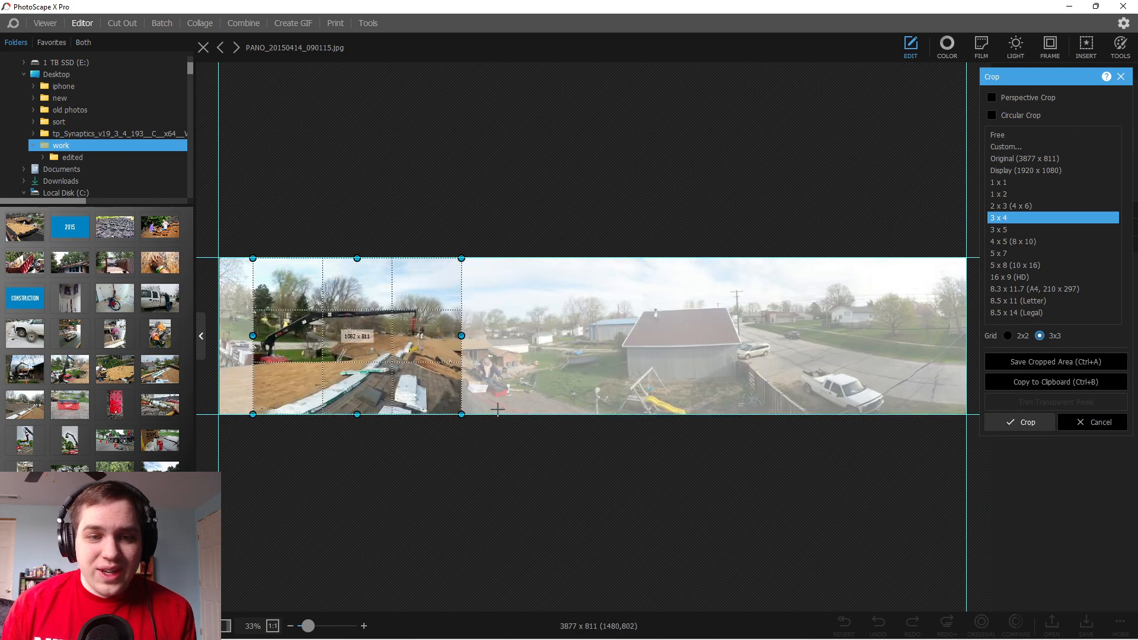
pyautogui.moveTo(358, 355)
pyautogui.mouseDown()
pyautogui.moveTo(387, 354)
pyautogui.moveTo(376, 355)
pyautogui.mouseUp()
pyautogui.press('Return')
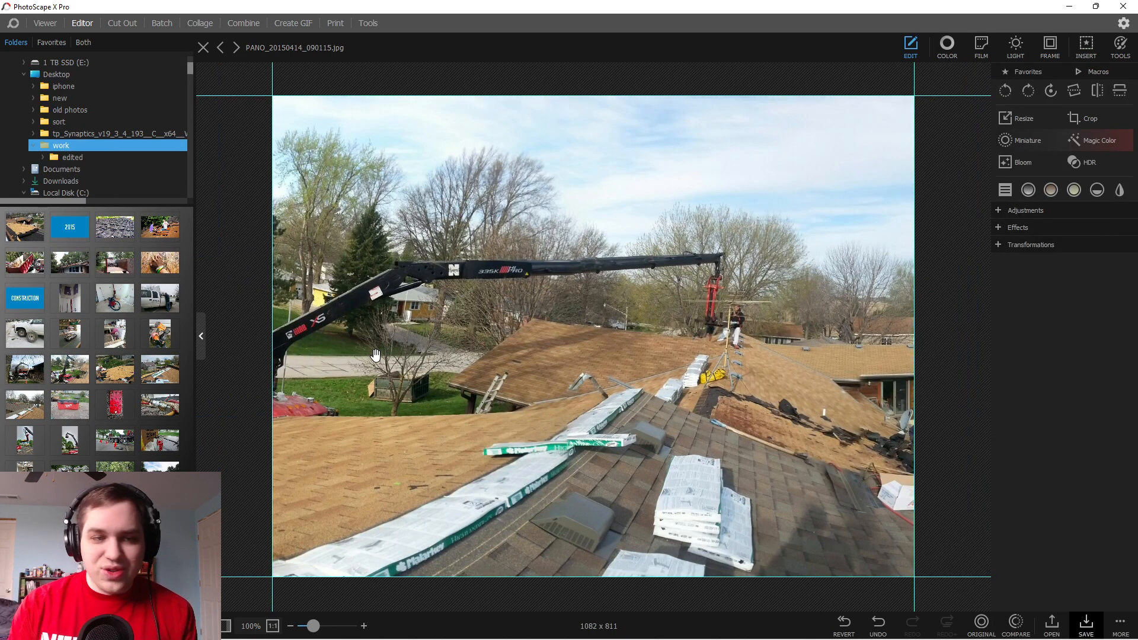
# Close the cropped panorama without saving and open the roof photo 2015-04-14.jpg.
pyautogui.click(202, 50)
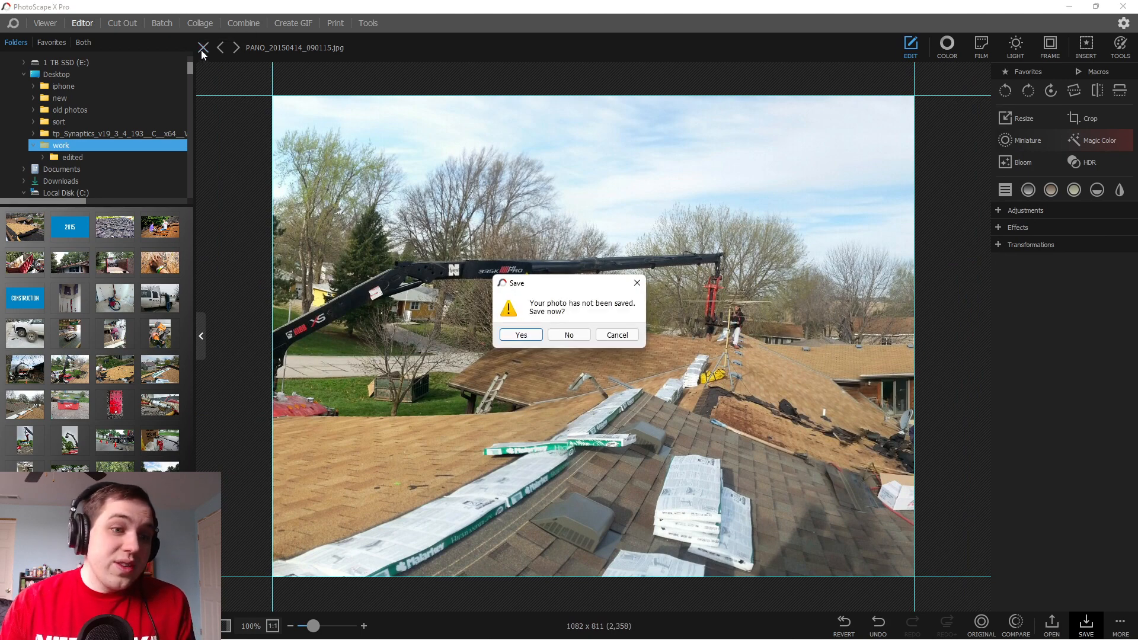
pyautogui.click(569, 335)
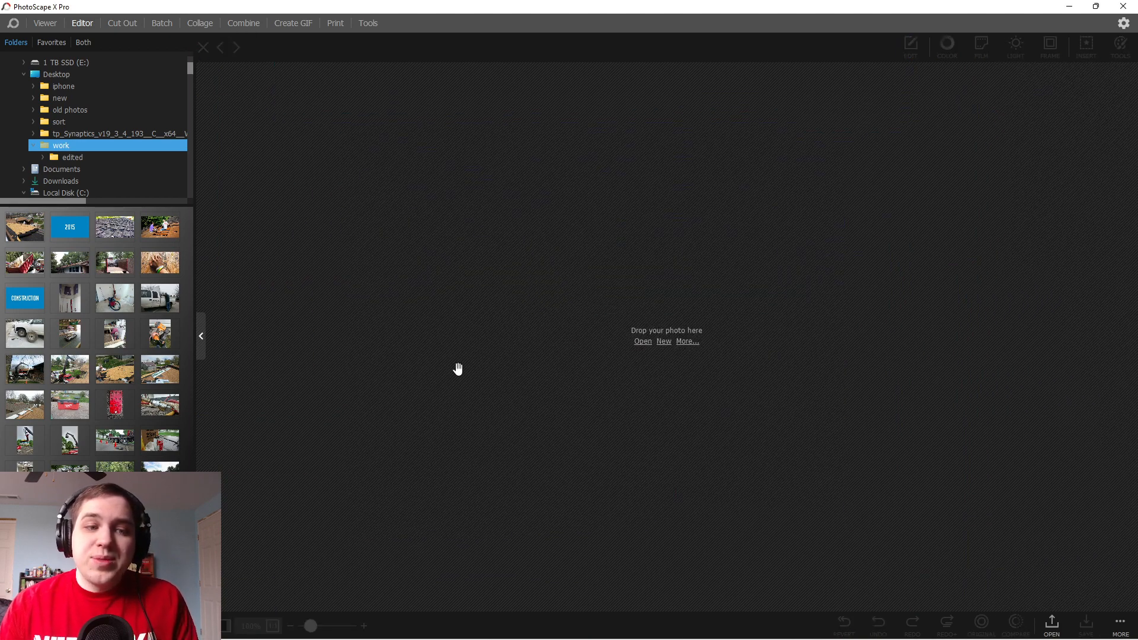
pyautogui.click(26, 231)
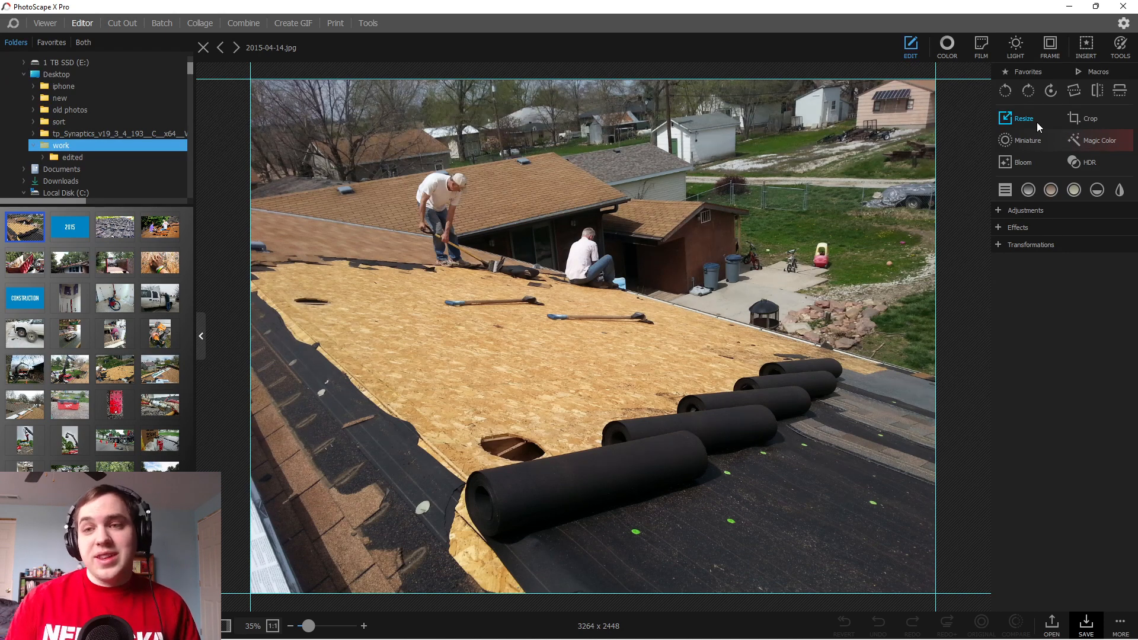
# Resize the roof photo to 1000 px wide with the aspect ratio preserved and Basic resampling, and revert the resize.
pyautogui.click(1006, 118)
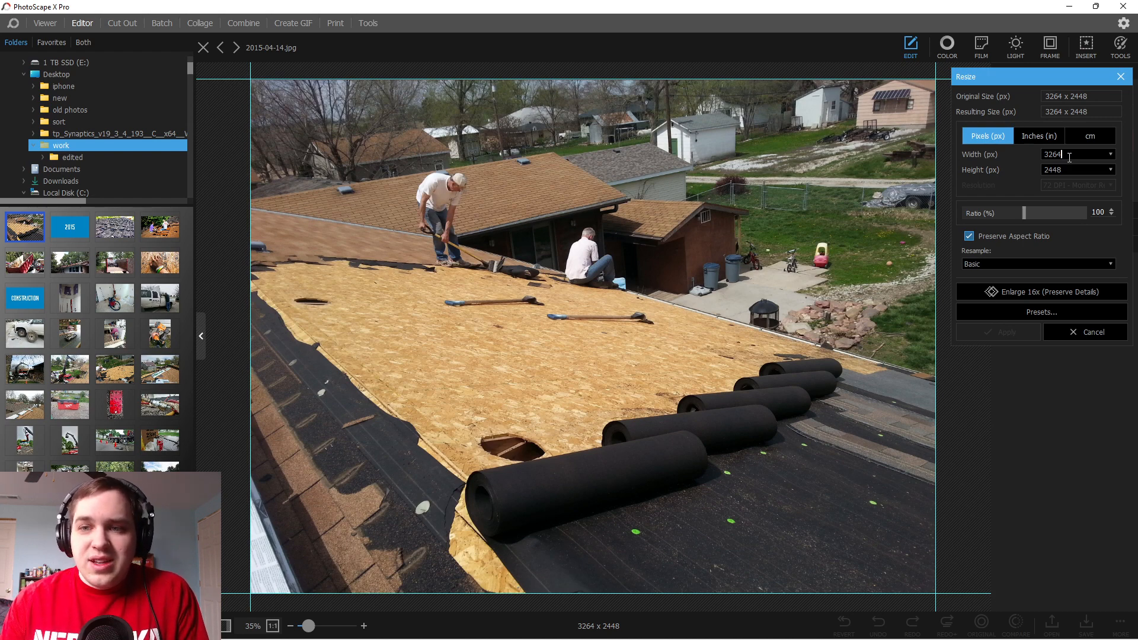
pyautogui.click(1057, 264)
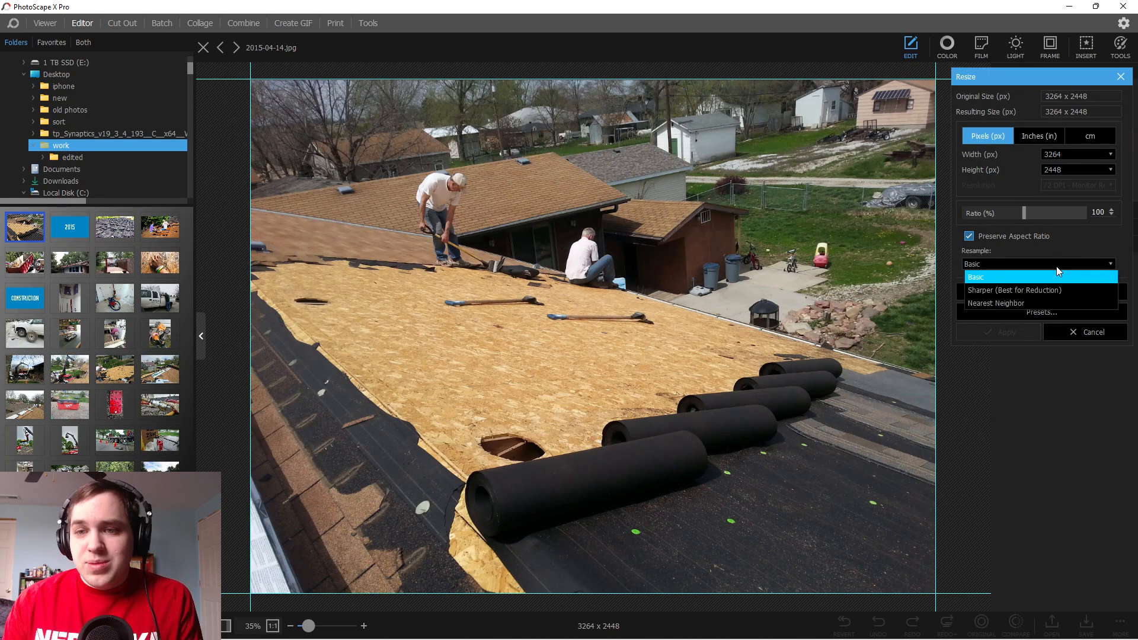
pyautogui.click(1057, 266)
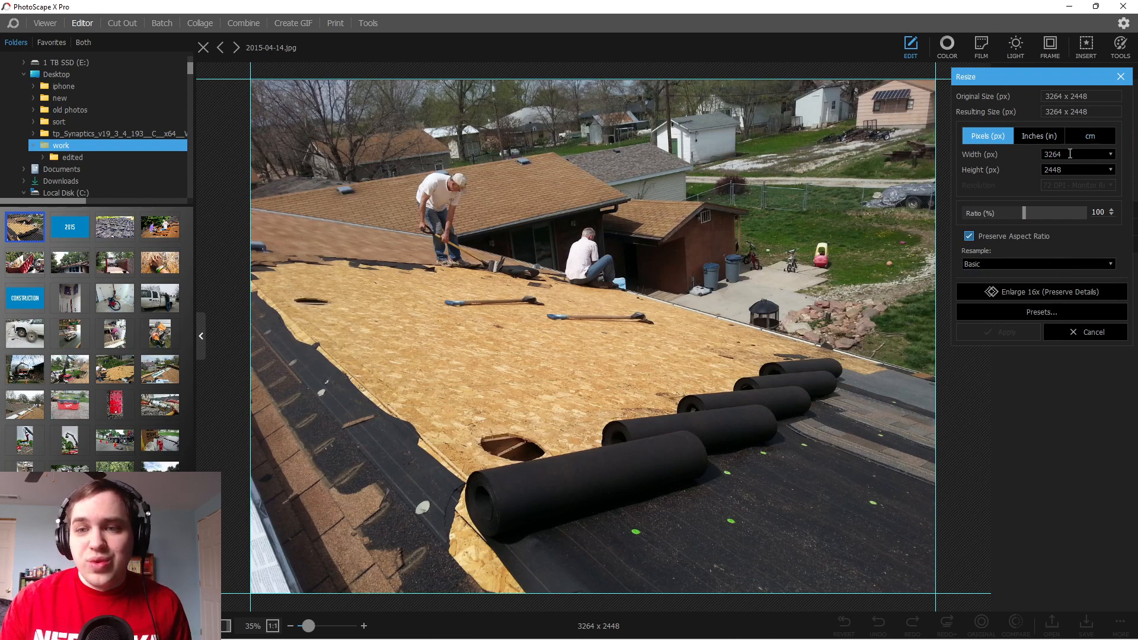
pyautogui.moveTo(1063, 154); pyautogui.dragTo(1039, 154)
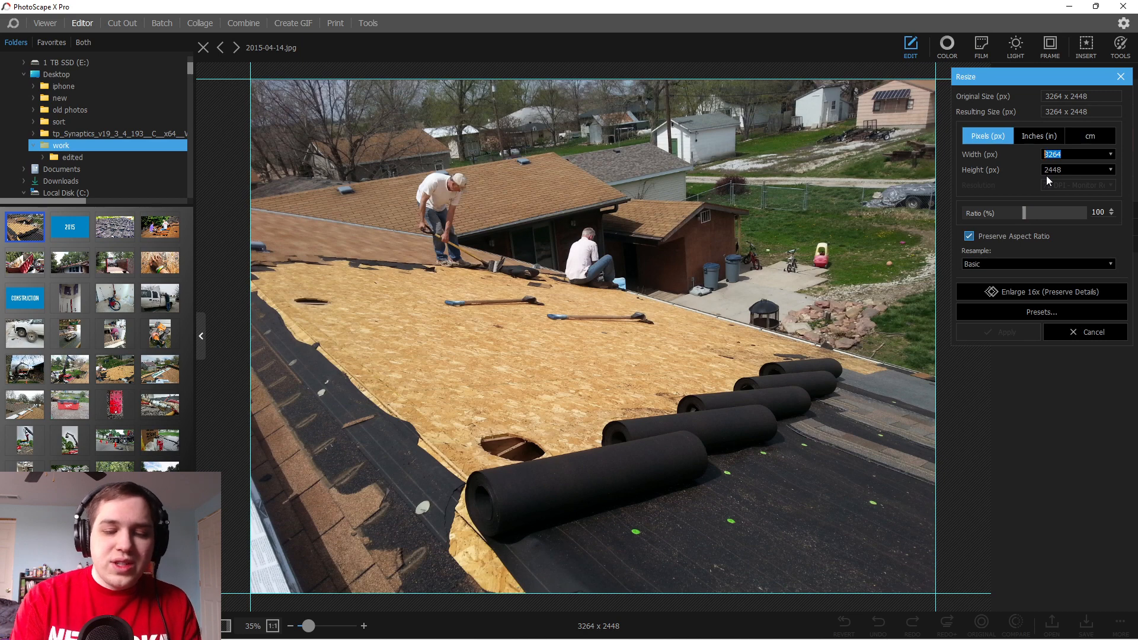
pyautogui.write('1000')
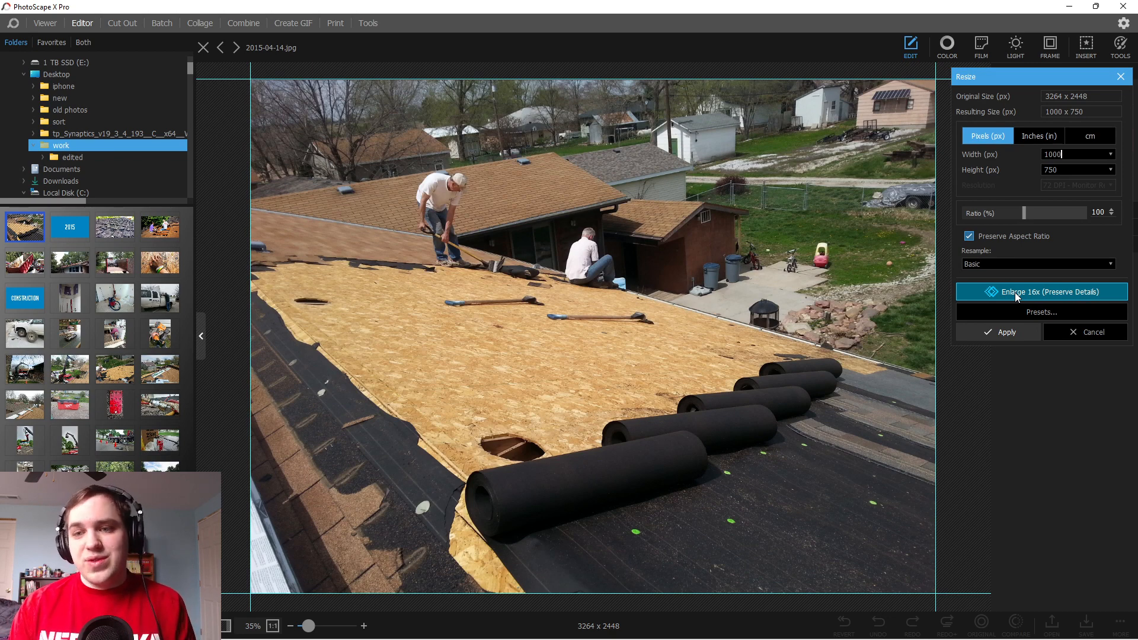
pyautogui.click(1016, 331)
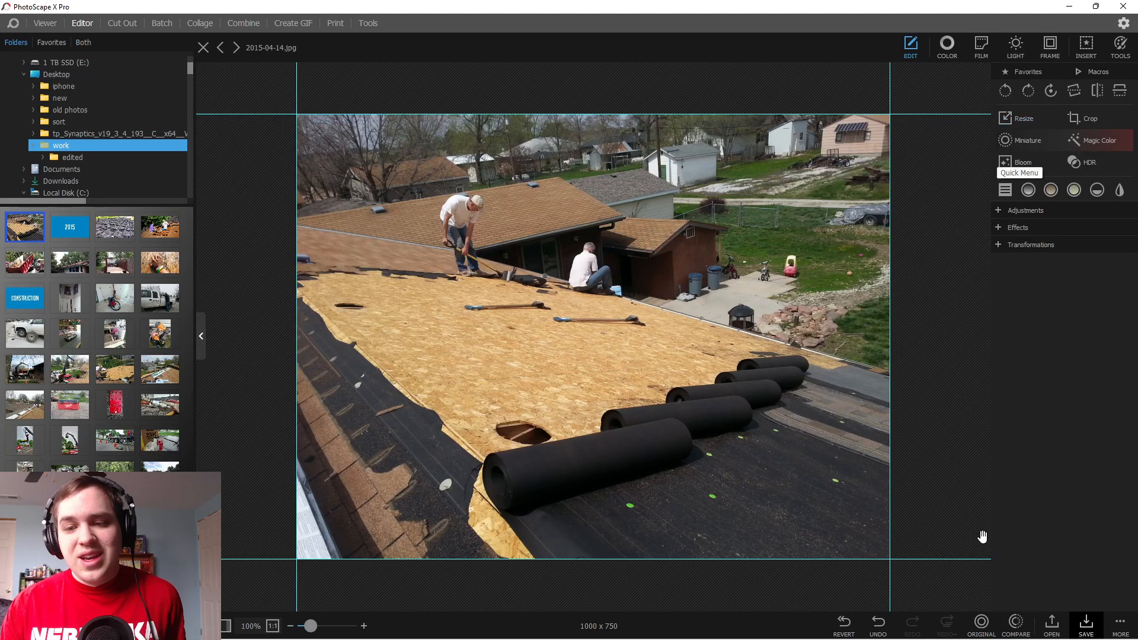
pyautogui.click(845, 626)
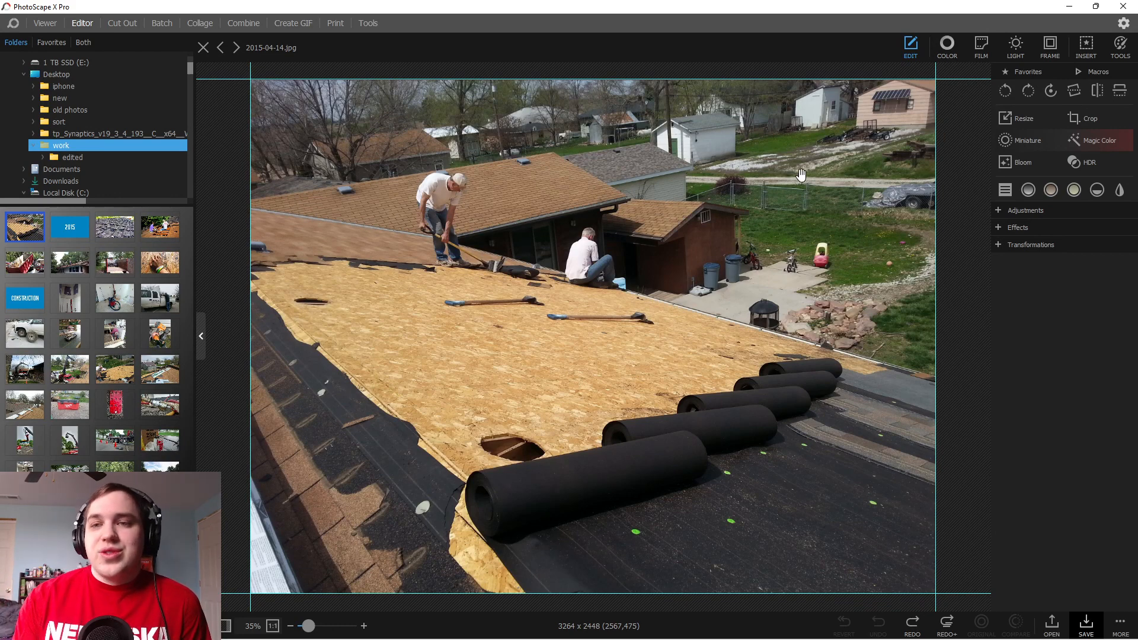
# Try the HDR color adjustment on the roof photo, switch it off, and cancel the color changes.
pyautogui.click(949, 48)
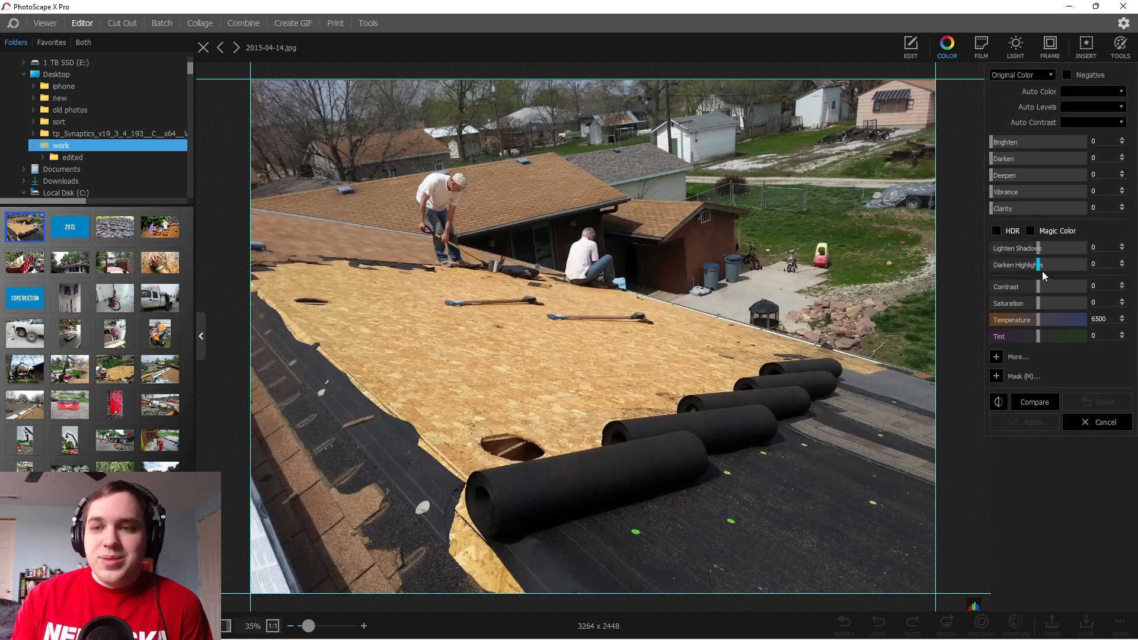
pyautogui.click(997, 231)
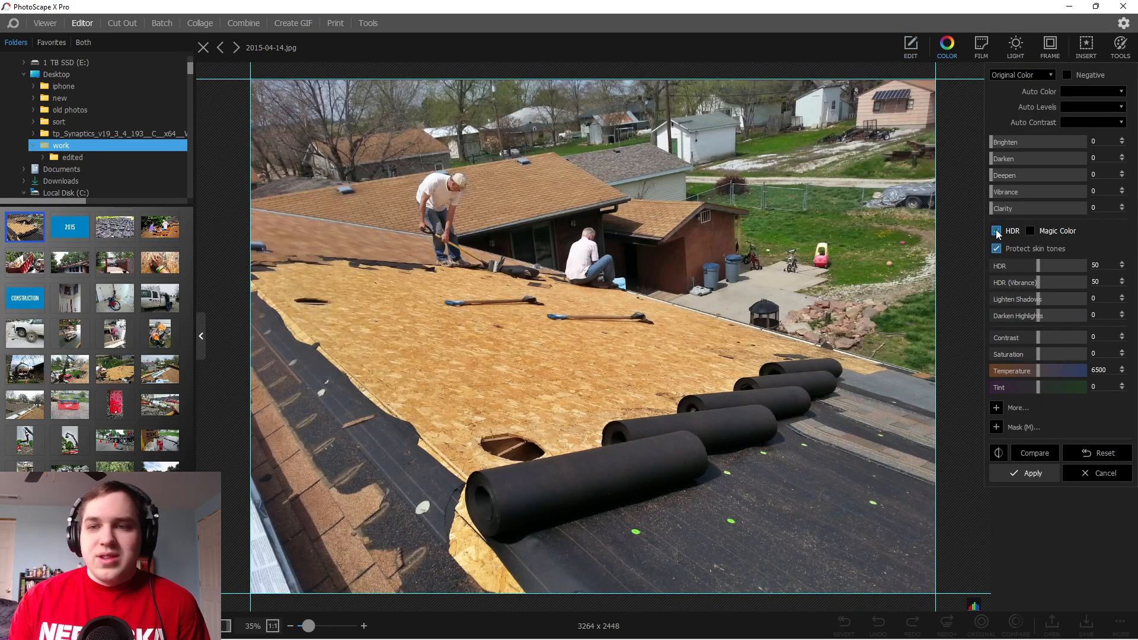
pyautogui.click(996, 231)
pyautogui.moveTo(1040, 288); pyautogui.dragTo(1039, 321)
pyautogui.click(1094, 423)
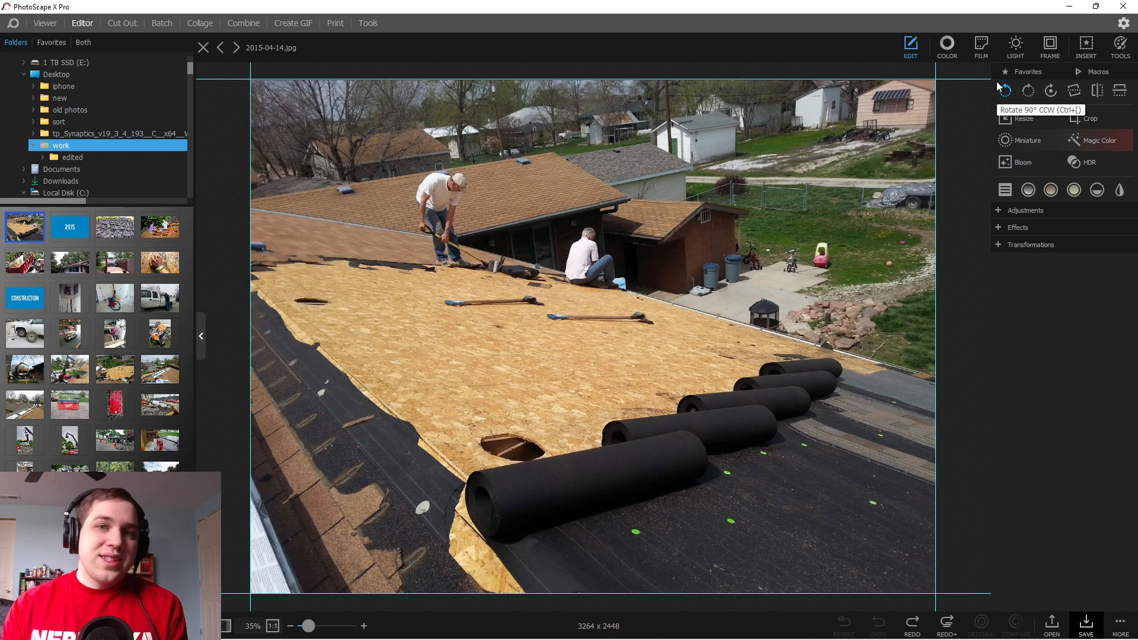
# Crop the roof photo to a 3 x 4 area of 1082 x 811 px around the two roofers, and undo the crop.
pyautogui.click(1090, 119)
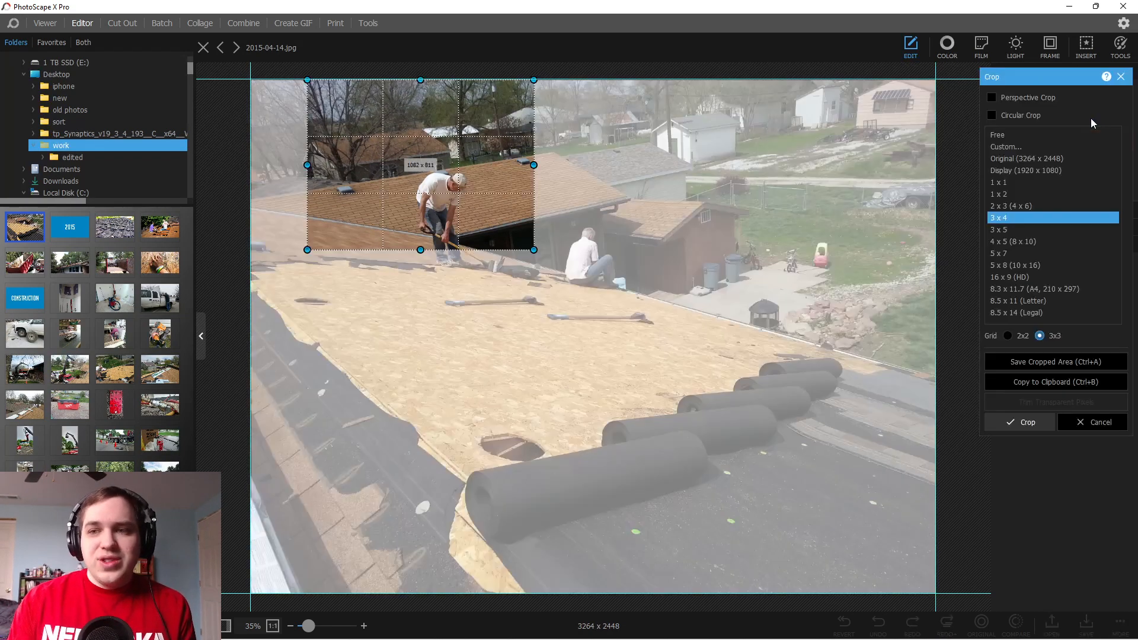
pyautogui.moveTo(468, 169); pyautogui.dragTo(559, 240)
pyautogui.doubleClick(560, 241)
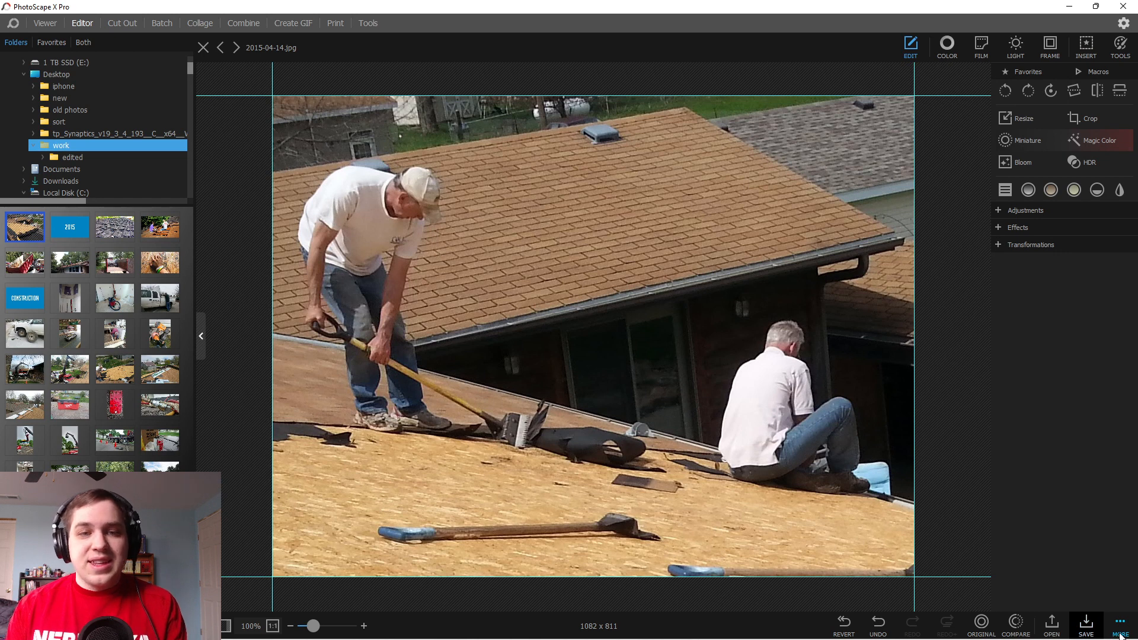
pyautogui.click(879, 624)
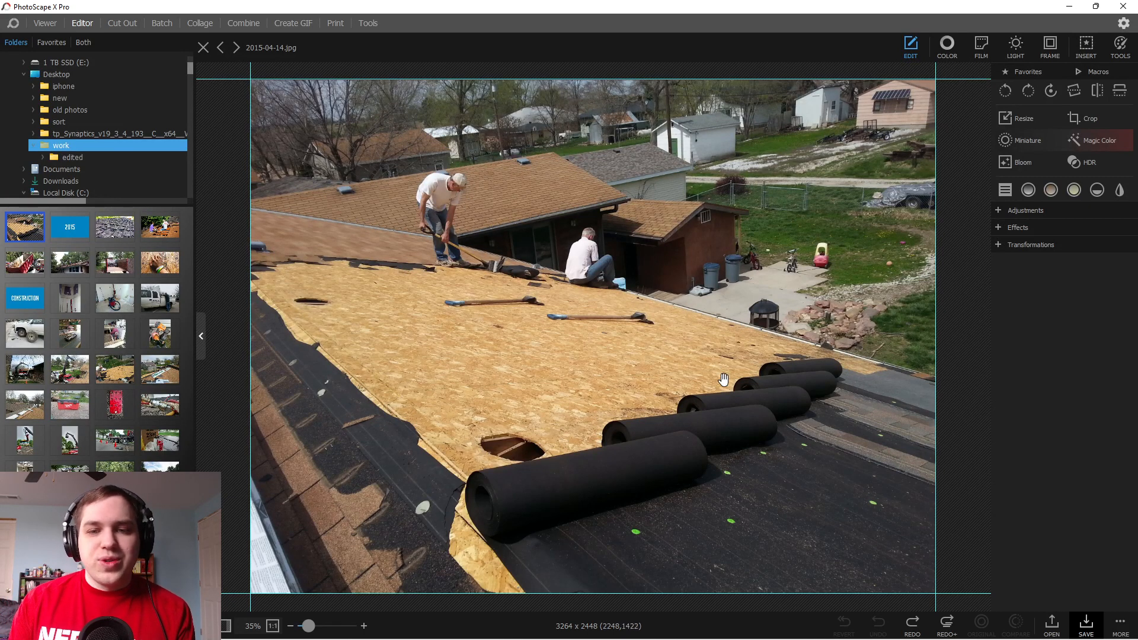
# Crop the roof photo to a 3 x 4 area of 1268 x 951 px around the black rolls, and undo the crop.
pyautogui.click(1080, 118)
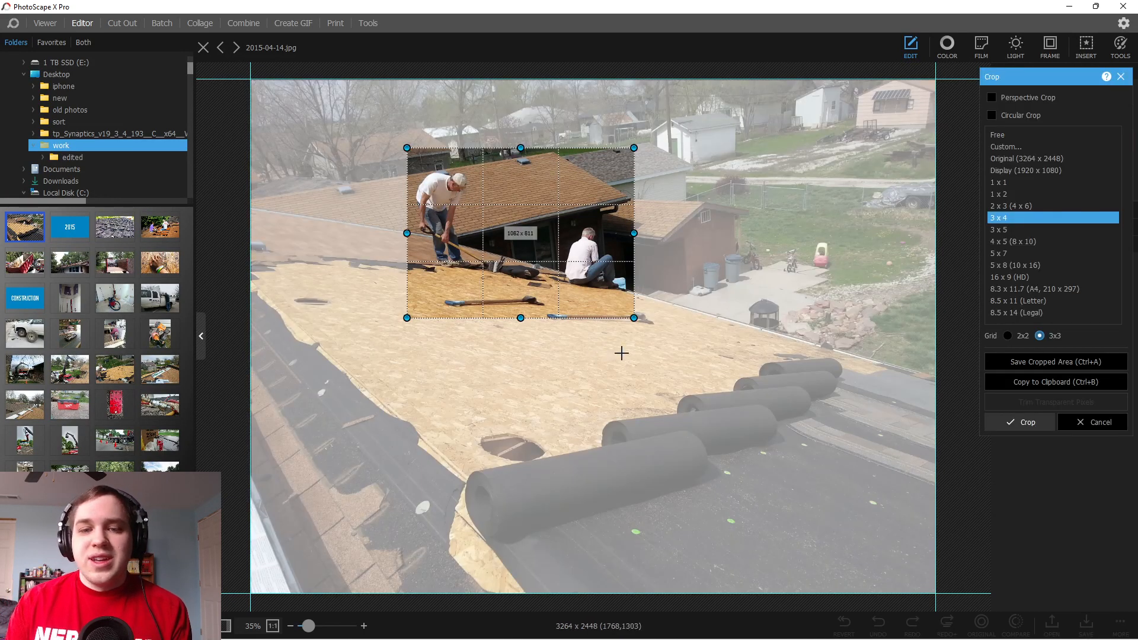
pyautogui.moveTo(601, 337); pyautogui.dragTo(865, 536)
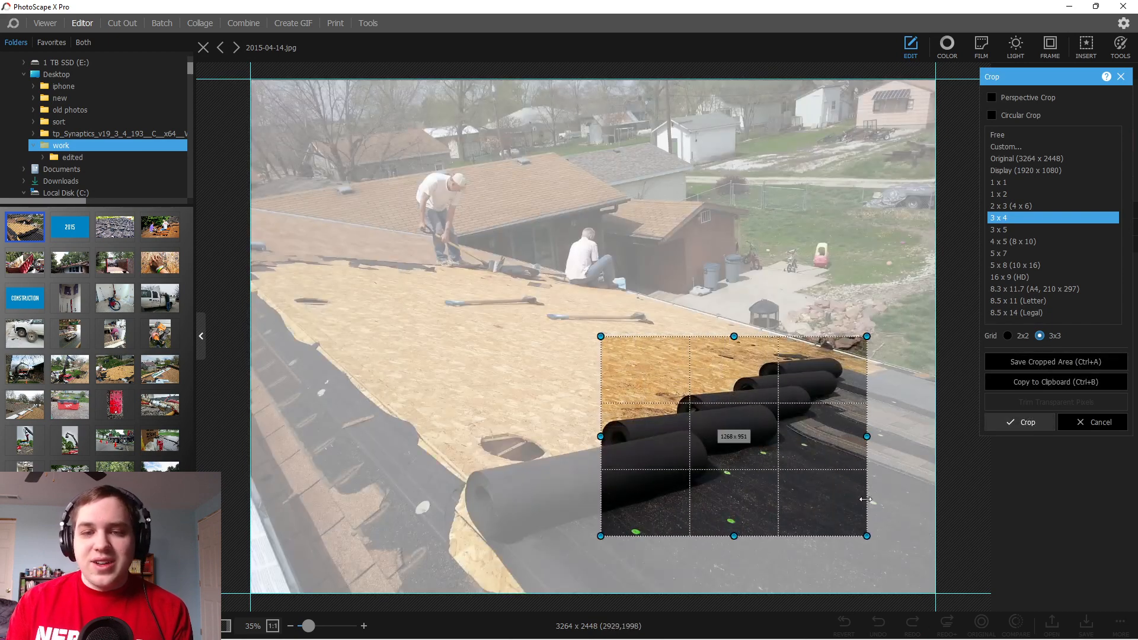
pyautogui.doubleClick(865, 499)
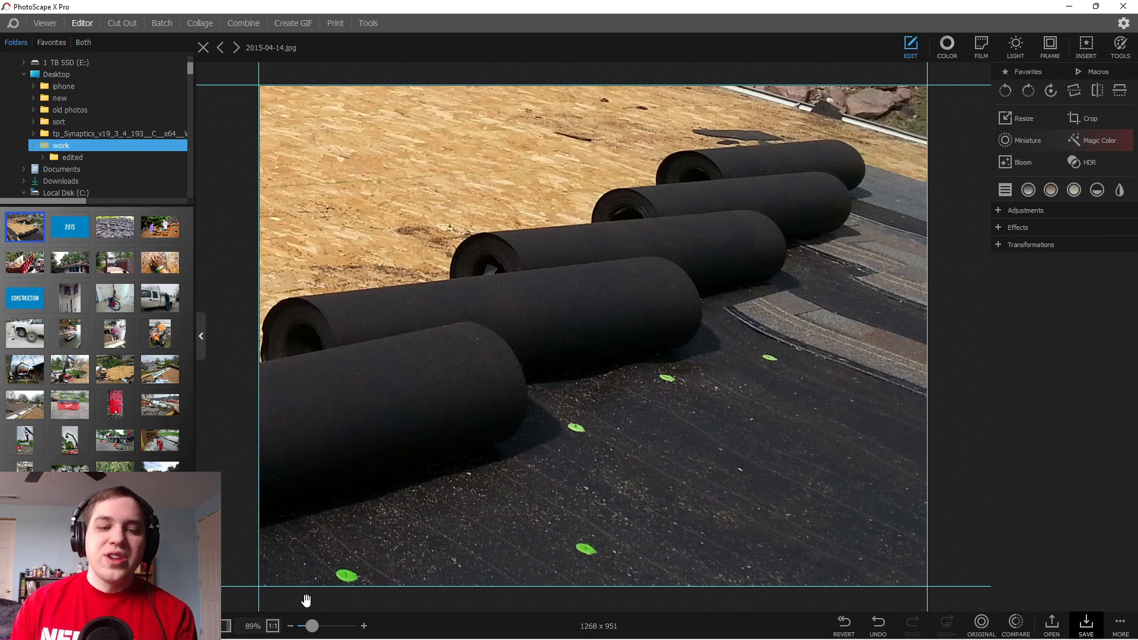
pyautogui.click(877, 626)
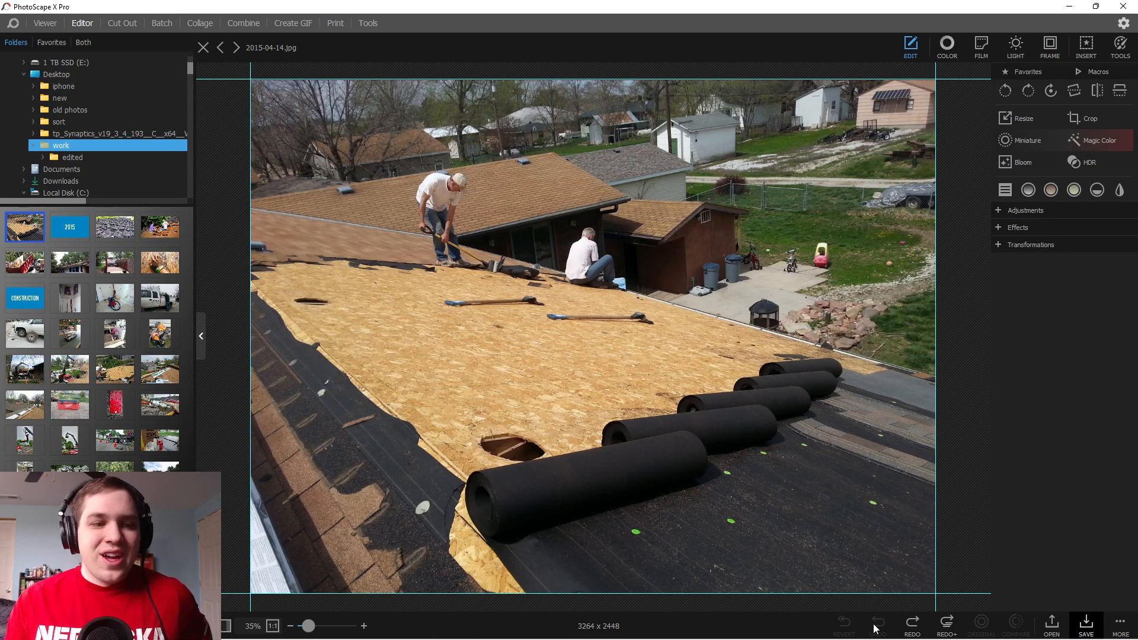
# Browse the flatbed truck, crane and air compressor photos in the Editor, ending on the nail gun photo IMG_20150413_150041.jpg.
pyautogui.click(115, 406)
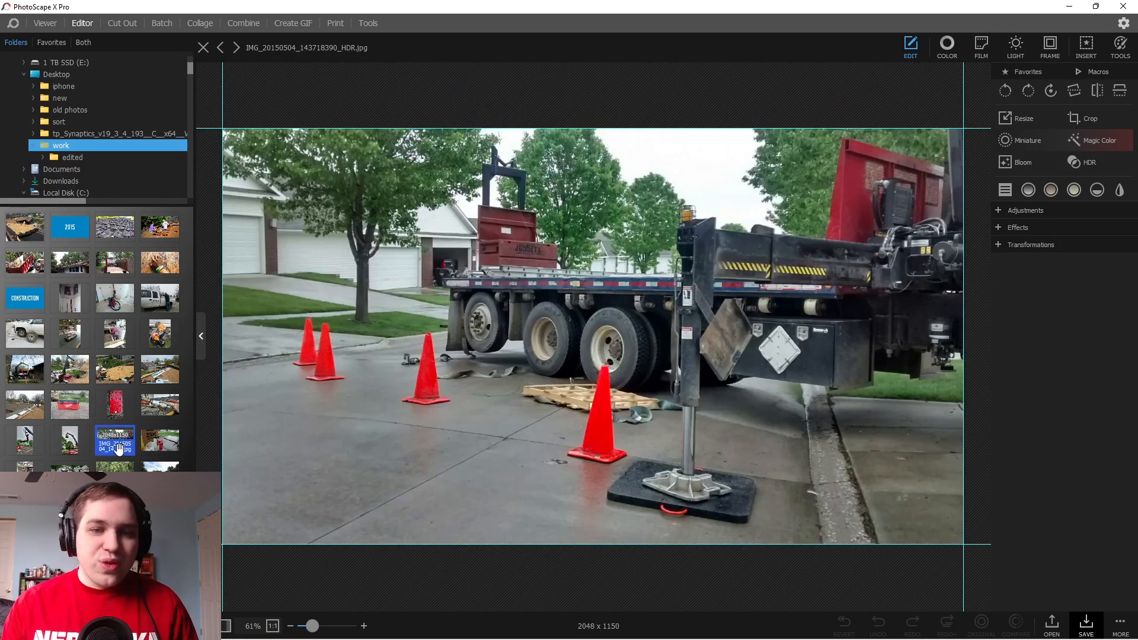
pyautogui.click(57, 446)
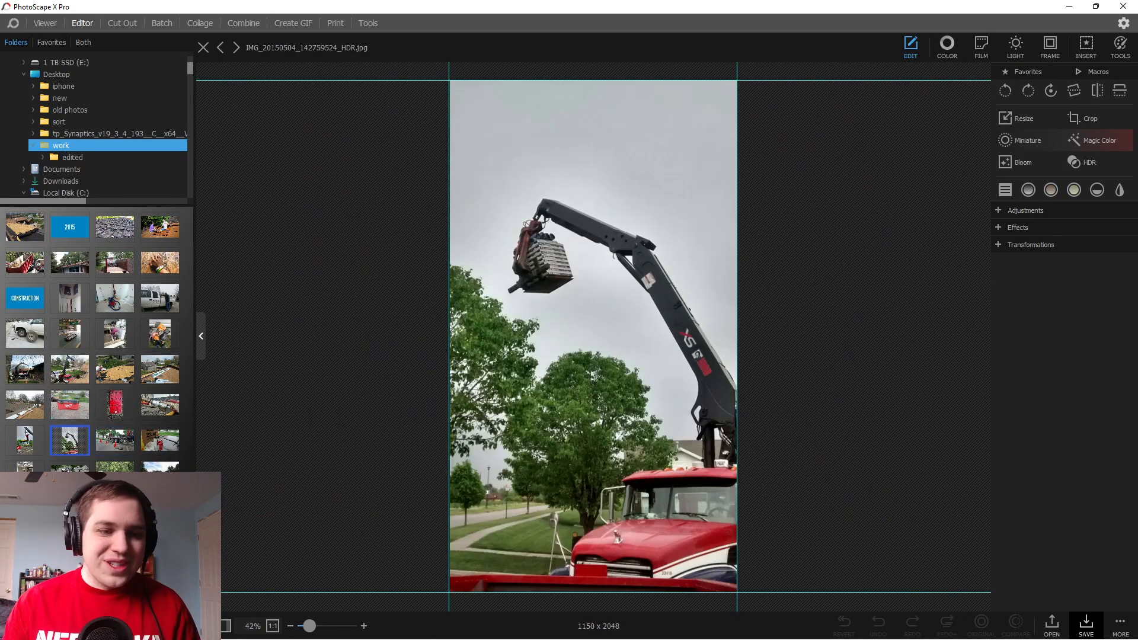
pyautogui.click(107, 534)
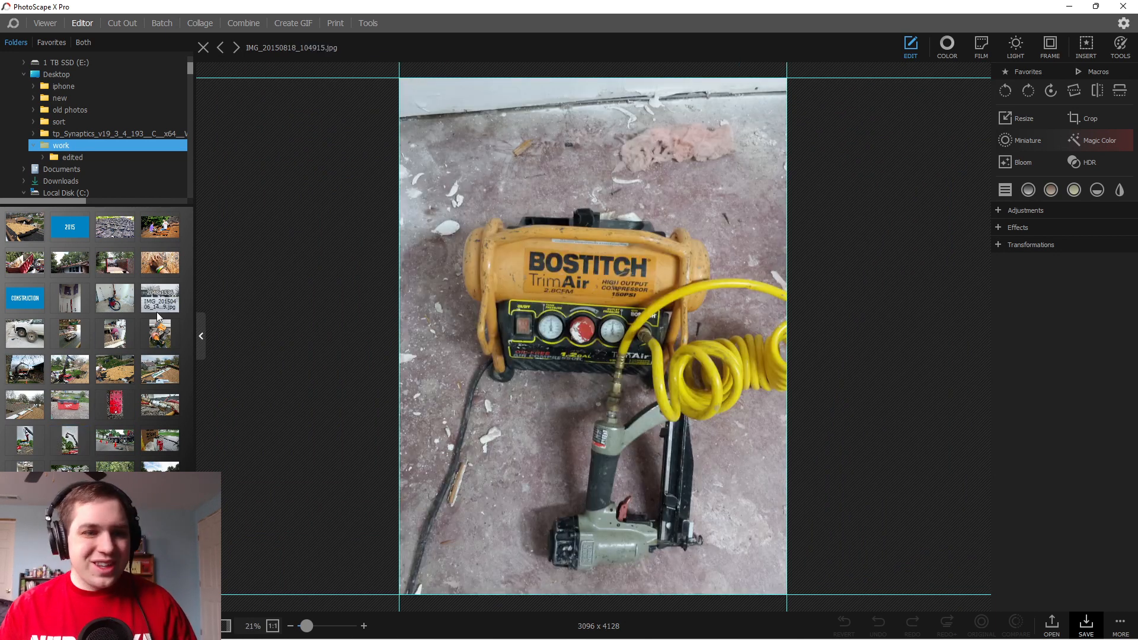
pyautogui.click(159, 336)
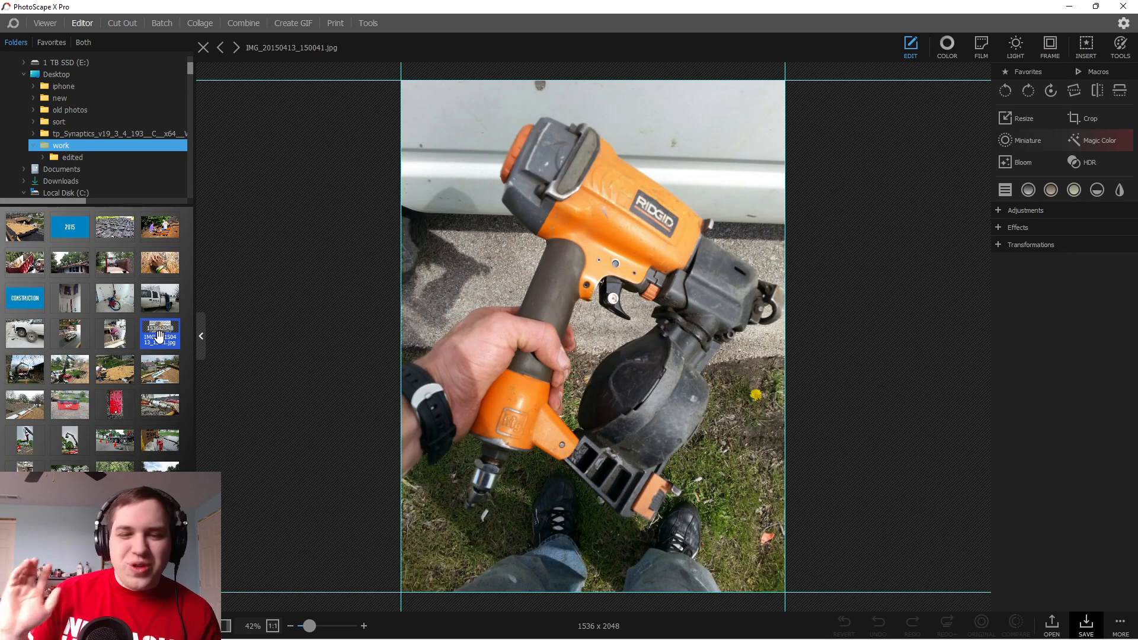
pyautogui.moveTo(1061, 637)
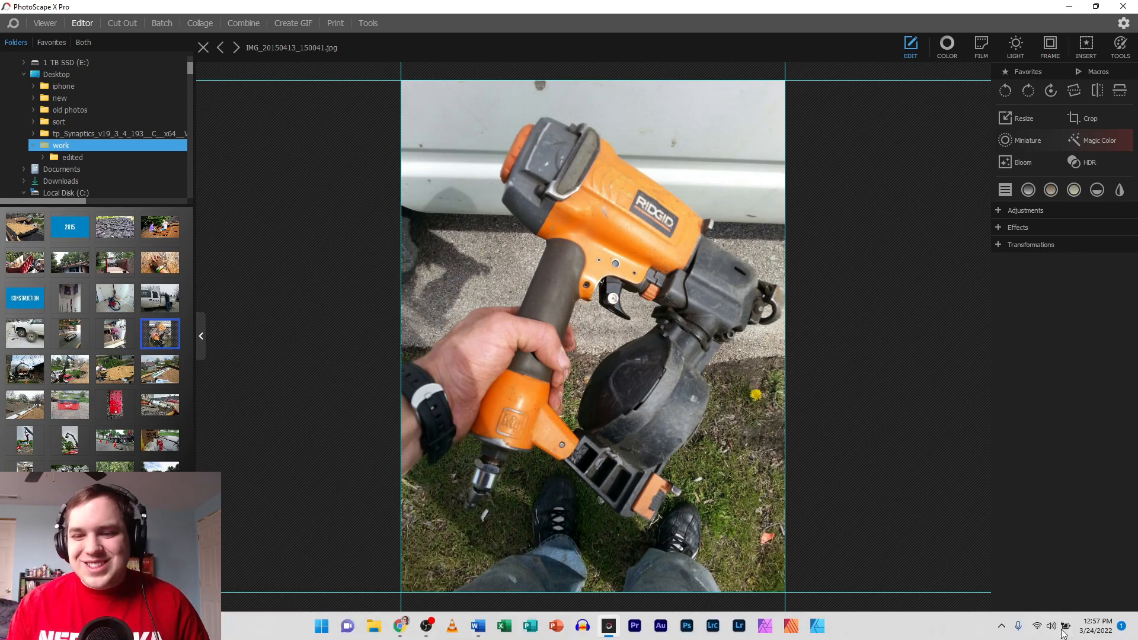
pyautogui.click(1002, 627)
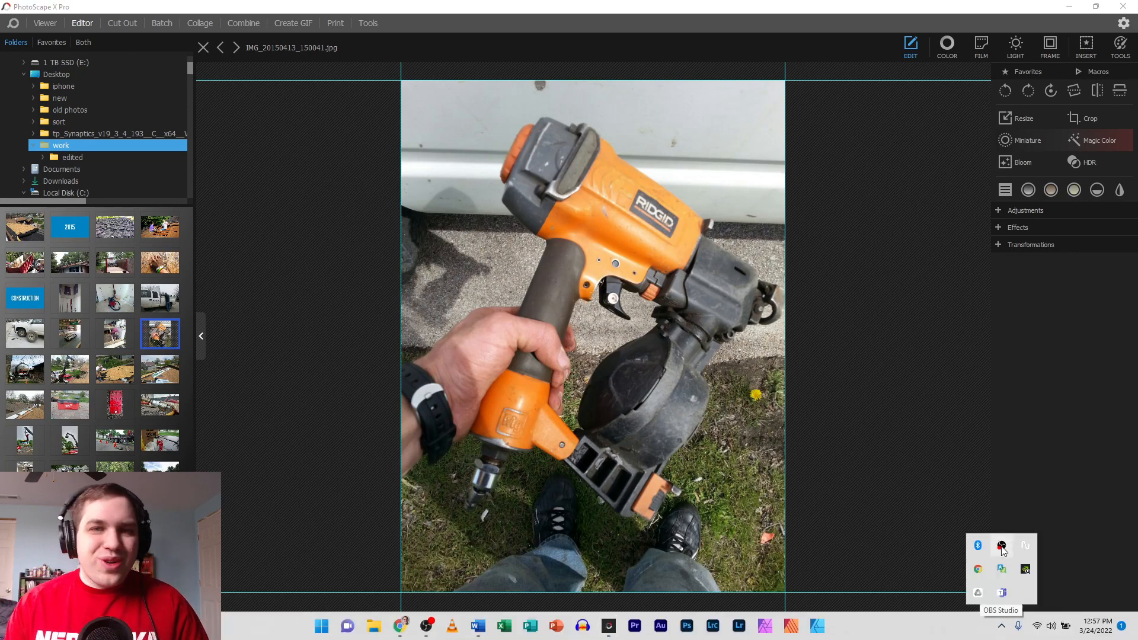
pyautogui.rightClick(1003, 546)
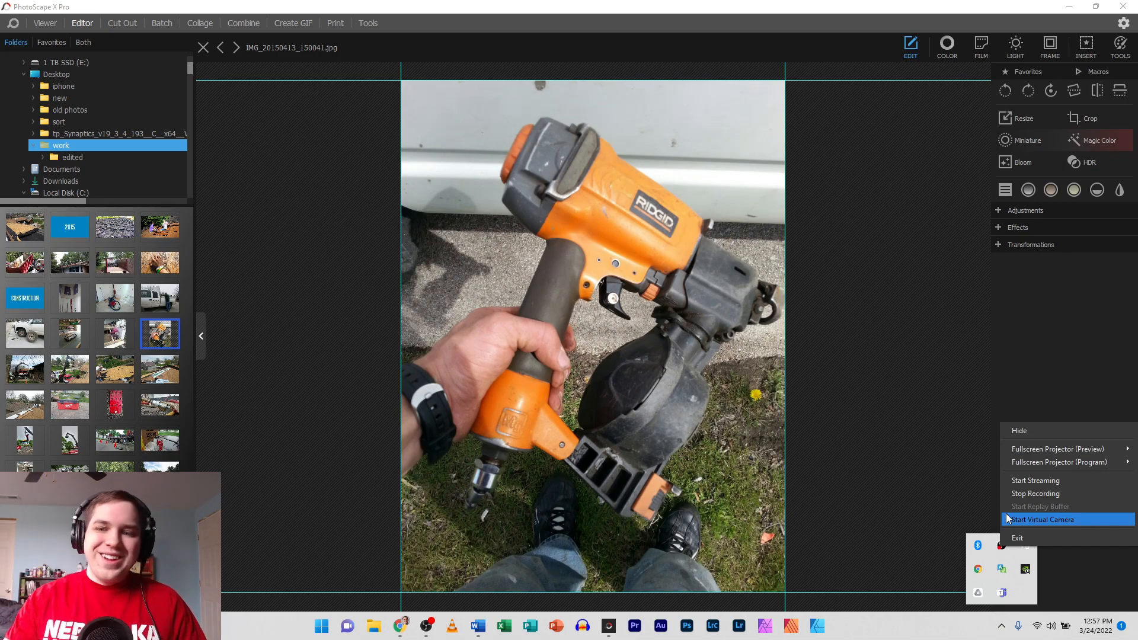